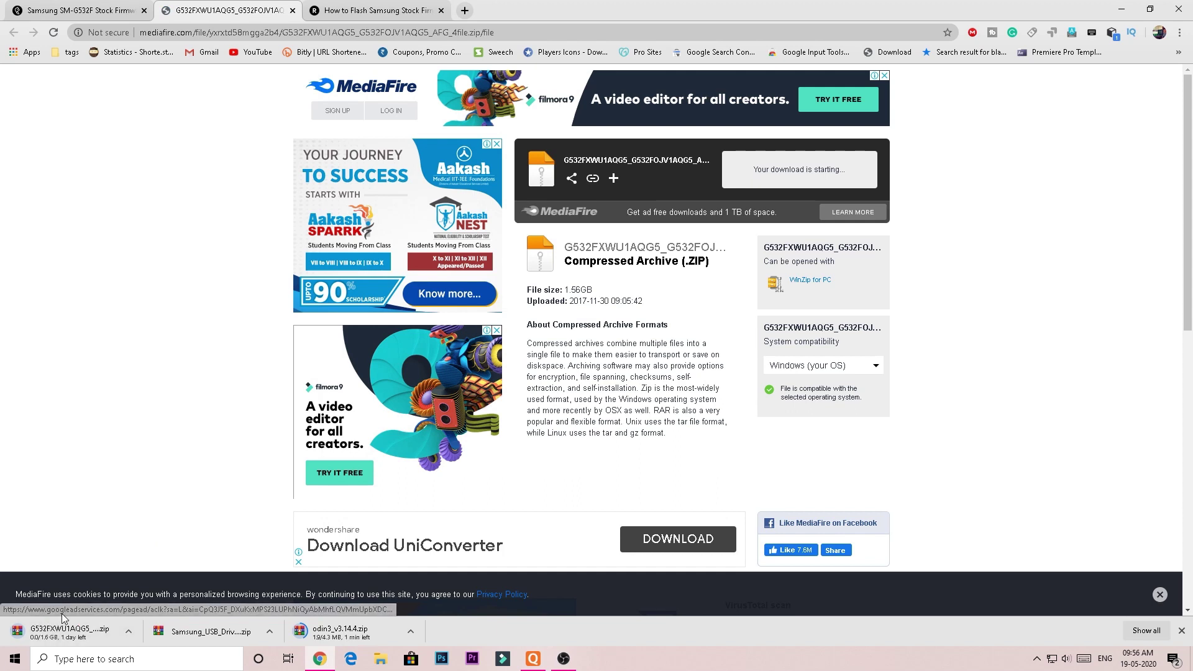
Close the two extra browser tabs and open the flashing tutorial linked from the Afghanistan firmware entry
{"action": "left_click", "coordinate": [441, 10]}
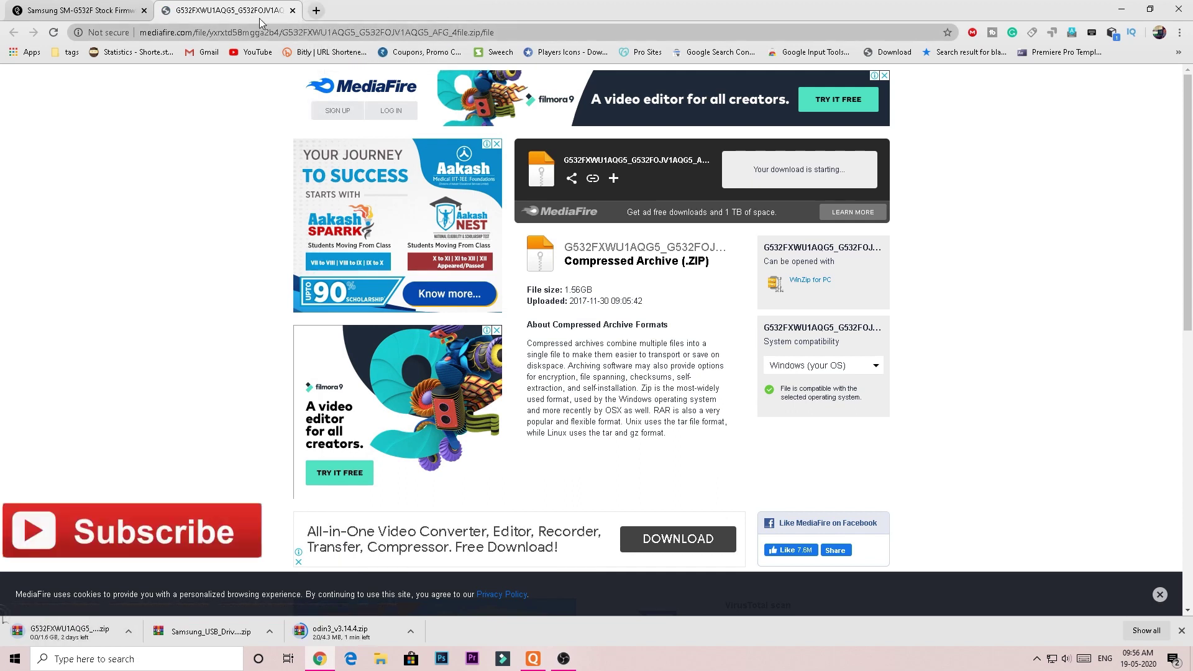
{"action": "left_click", "coordinate": [292, 11]}
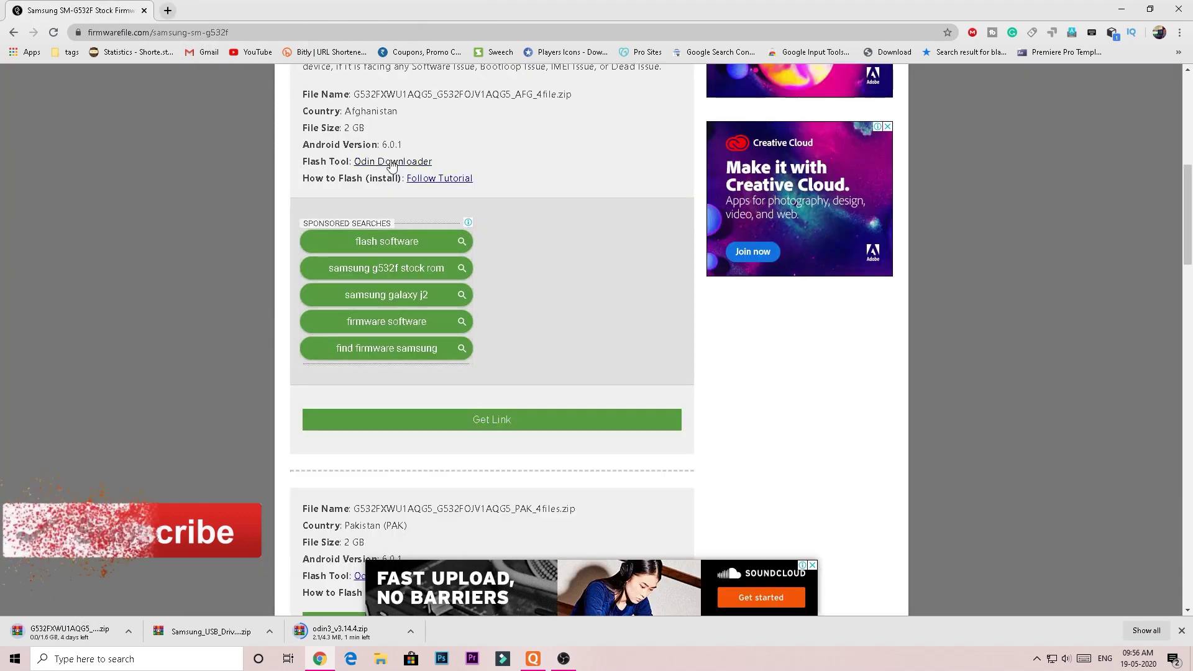
{"action": "left_click", "coordinate": [416, 179]}
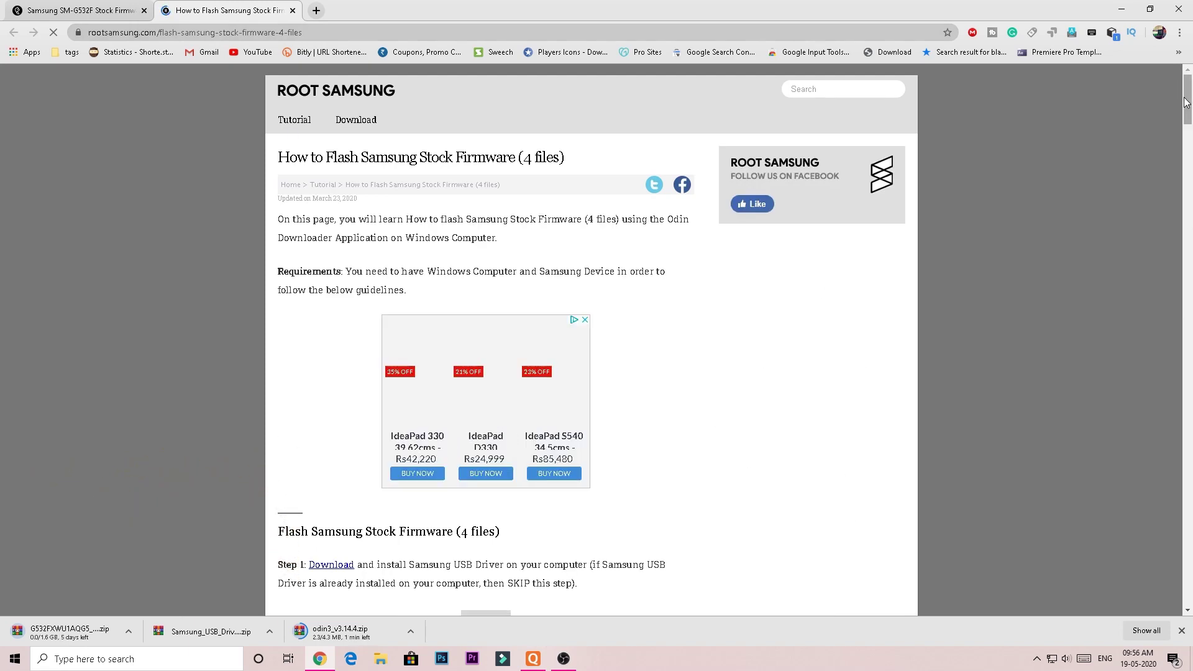
Read through the Samsung stock firmware (4 files) flashing tutorial, from the device and Odin steps to the closing readme notes
{"action": "left_click_drag", "start_coordinate": [1180, 92], "coordinate": [1171, 176]}
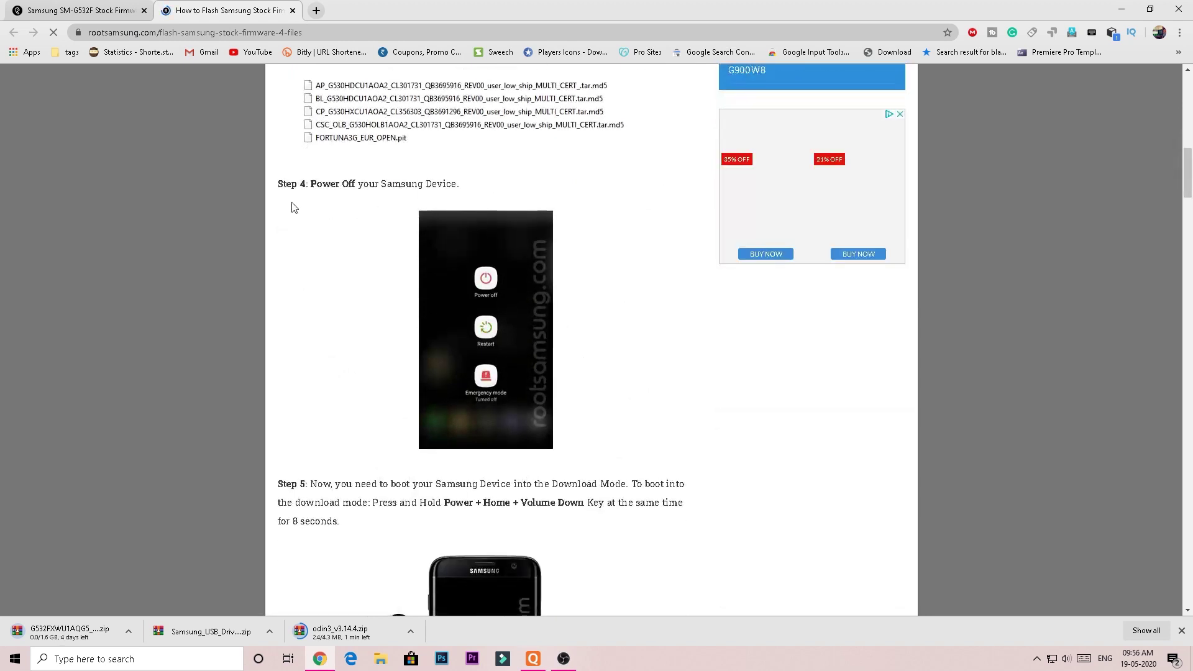
{"action": "scroll", "coordinate": [539, 261], "scroll_direction": "down", "scroll_amount": 3}
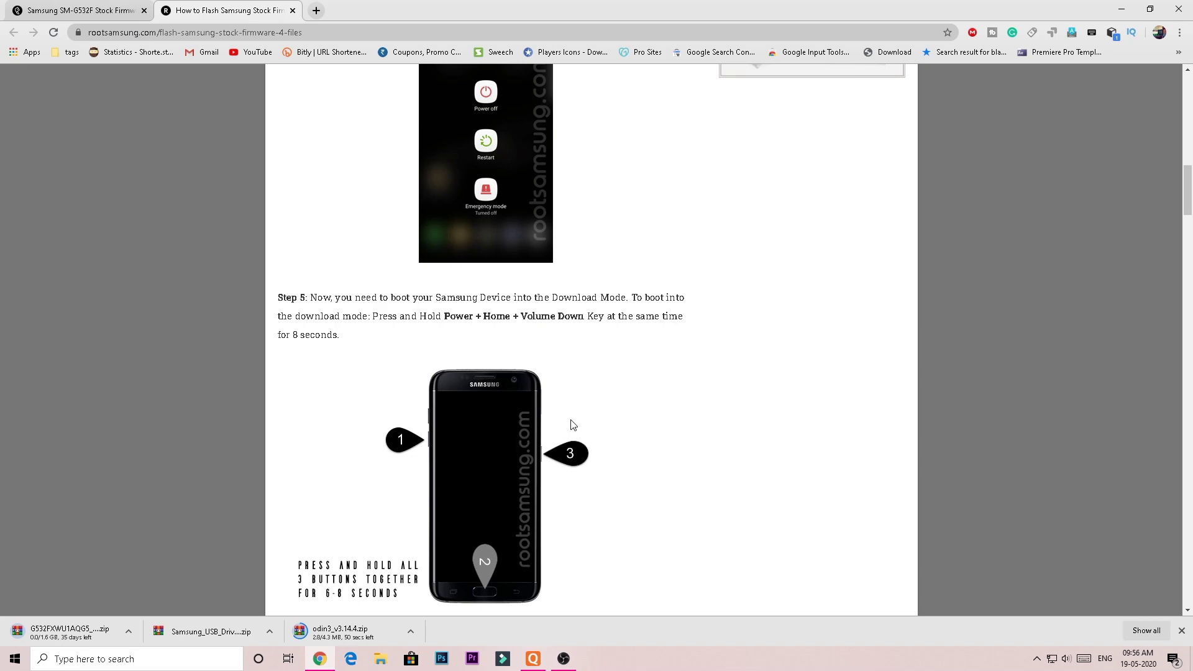
{"action": "scroll", "coordinate": [495, 531], "scroll_direction": "down", "scroll_amount": 10}
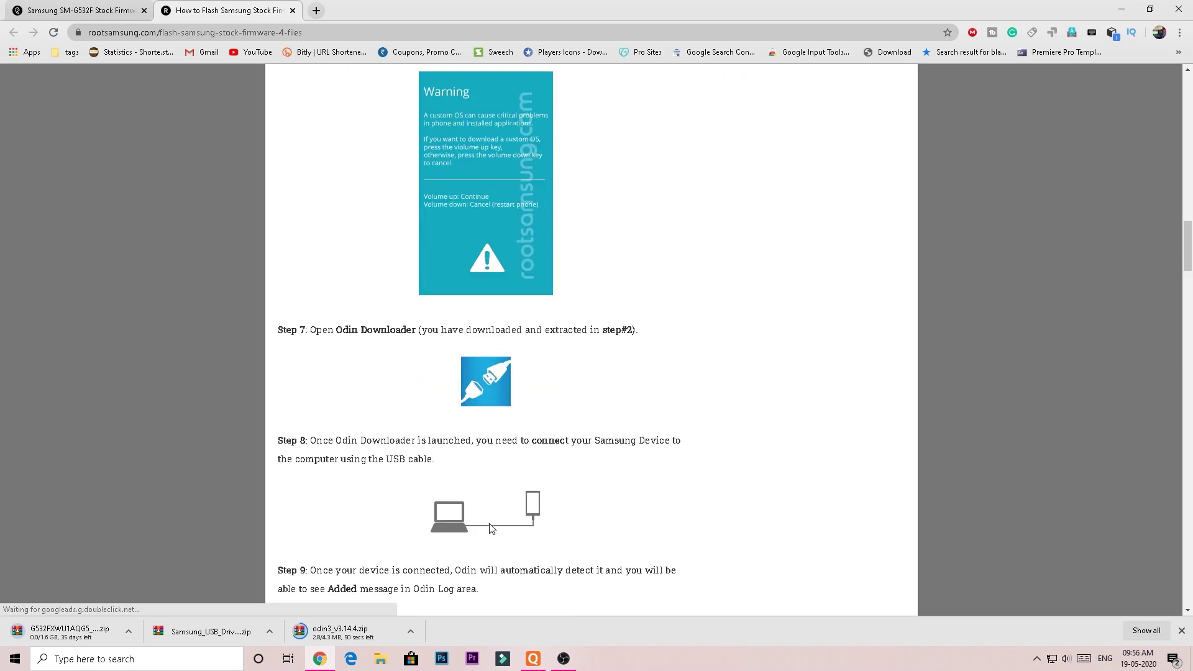
{"action": "scroll", "coordinate": [478, 428], "scroll_direction": "down", "scroll_amount": 8}
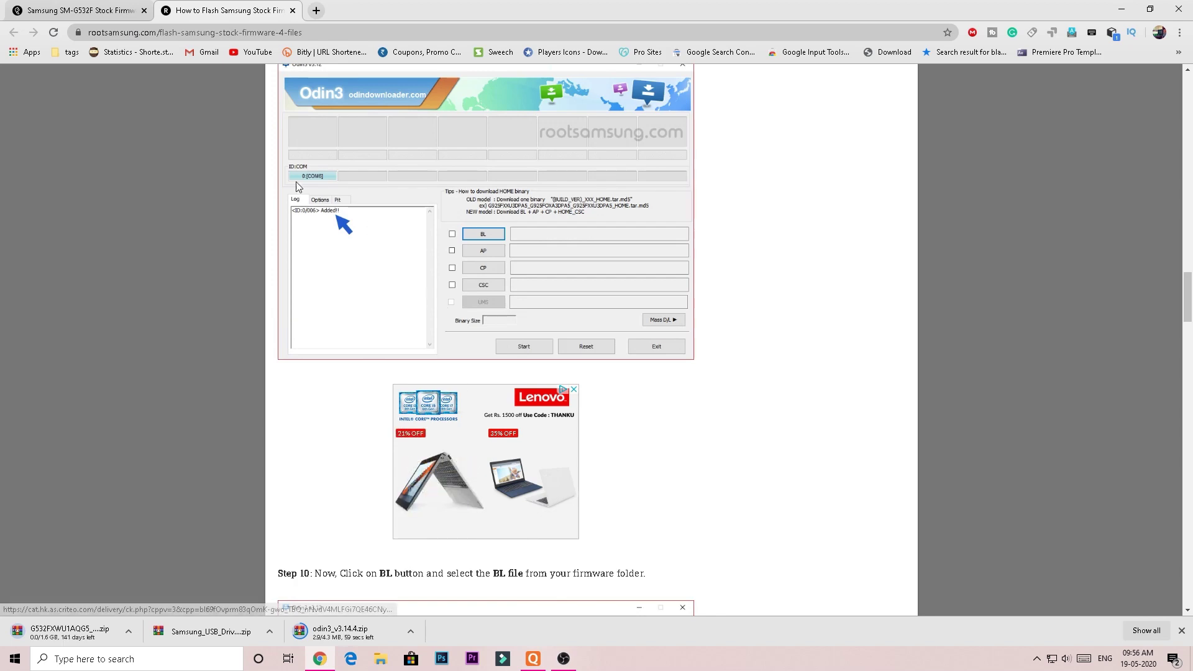
{"action": "scroll", "coordinate": [520, 241], "scroll_direction": "down", "scroll_amount": 5}
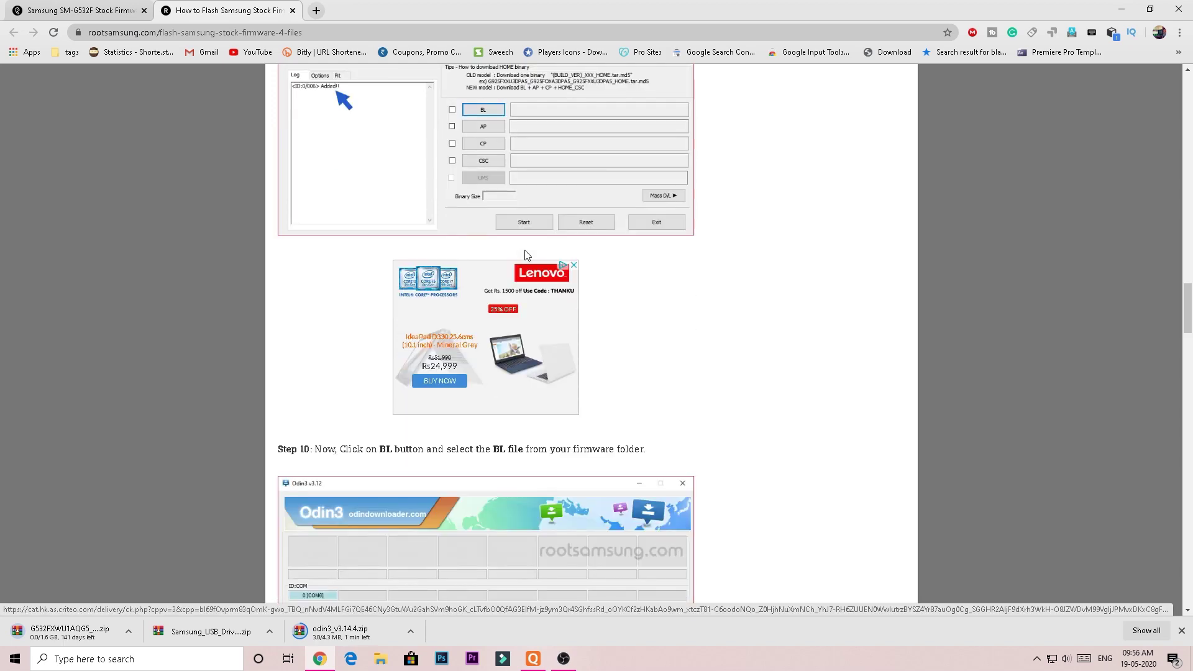
{"action": "scroll", "coordinate": [501, 411], "scroll_direction": "down", "scroll_amount": 1}
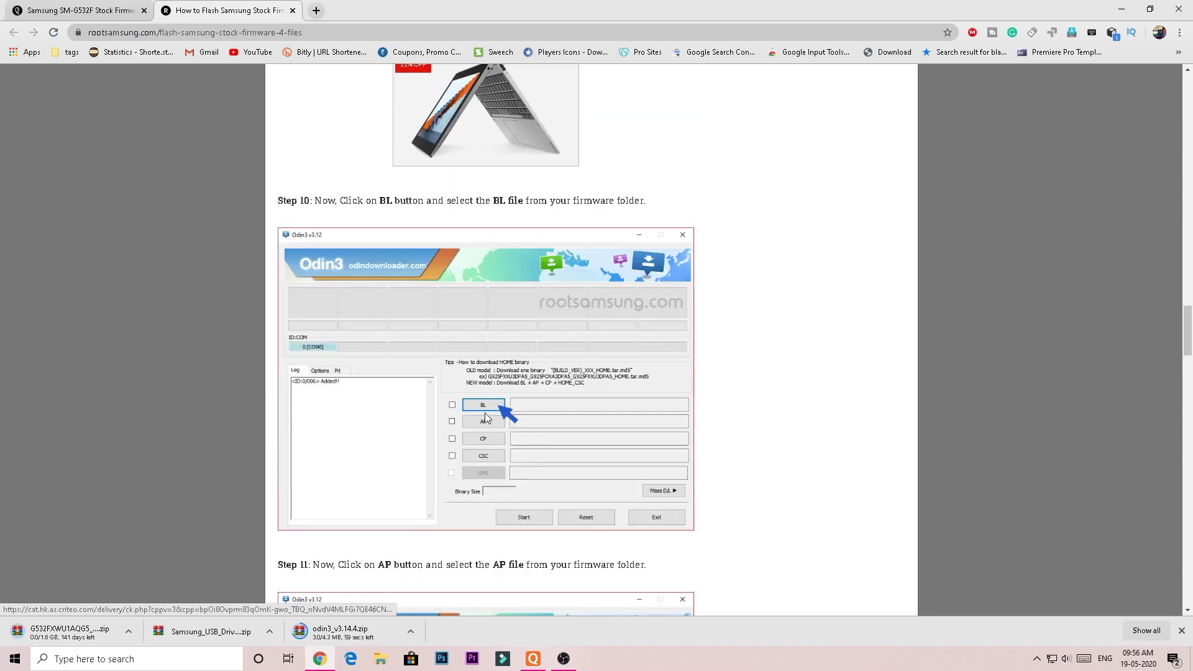
{"action": "scroll", "coordinate": [490, 419], "scroll_direction": "down", "scroll_amount": 10}
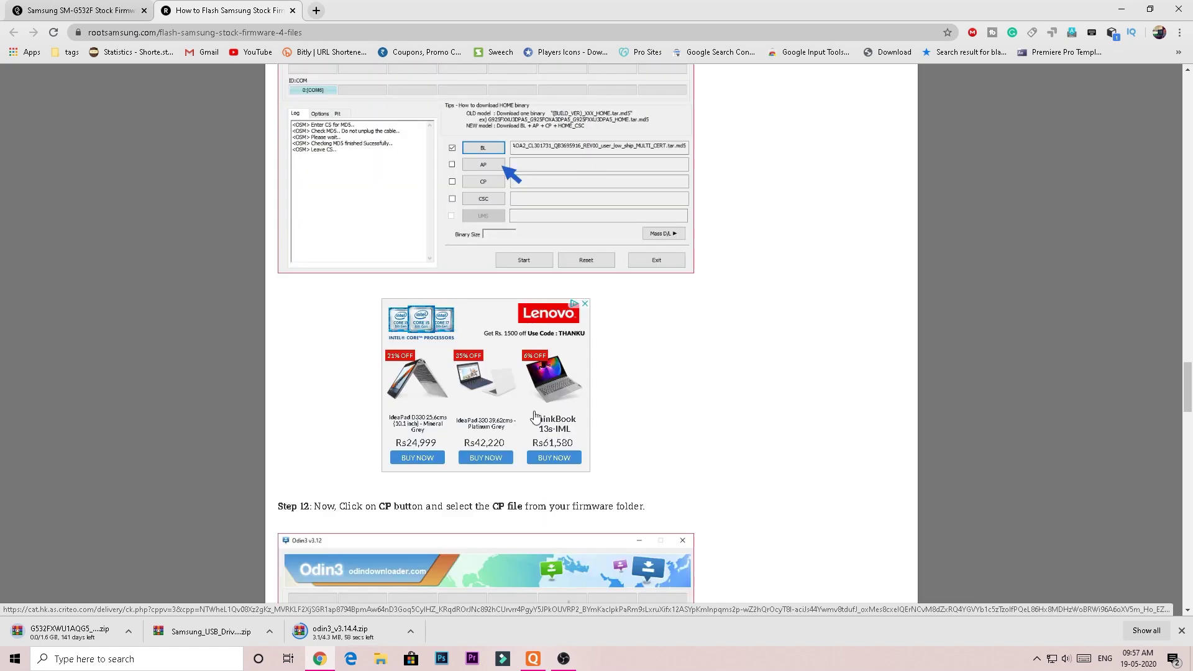
{"action": "scroll", "coordinate": [534, 416], "scroll_direction": "down", "scroll_amount": 16}
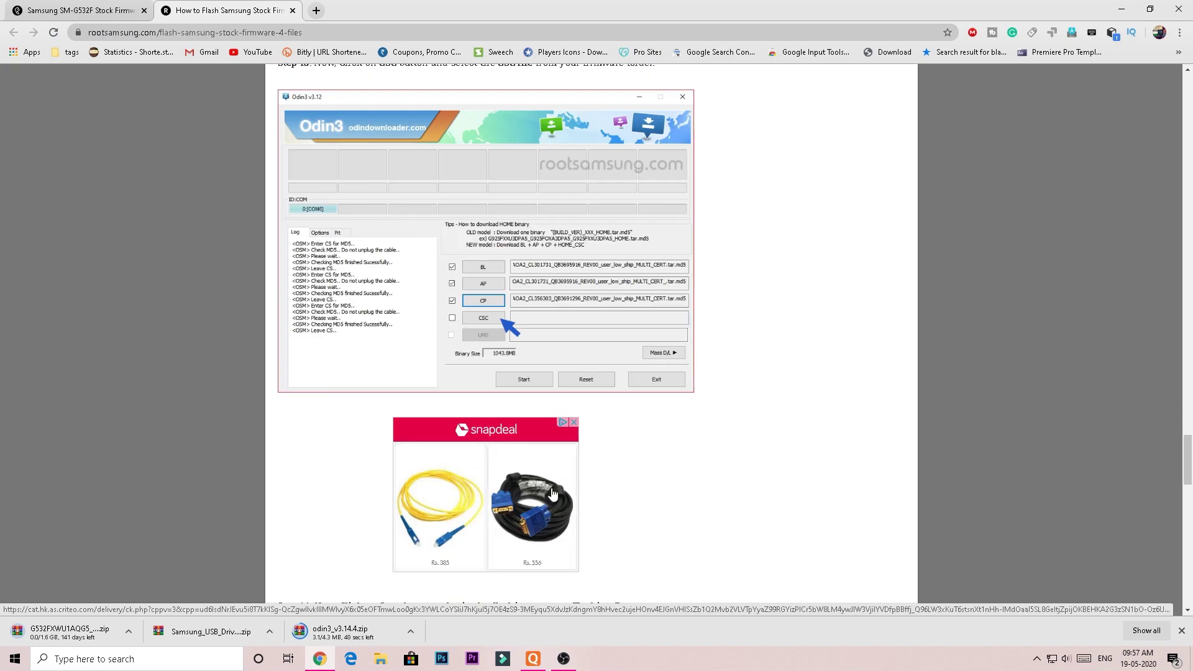
{"action": "scroll", "coordinate": [552, 494], "scroll_direction": "down", "scroll_amount": 10}
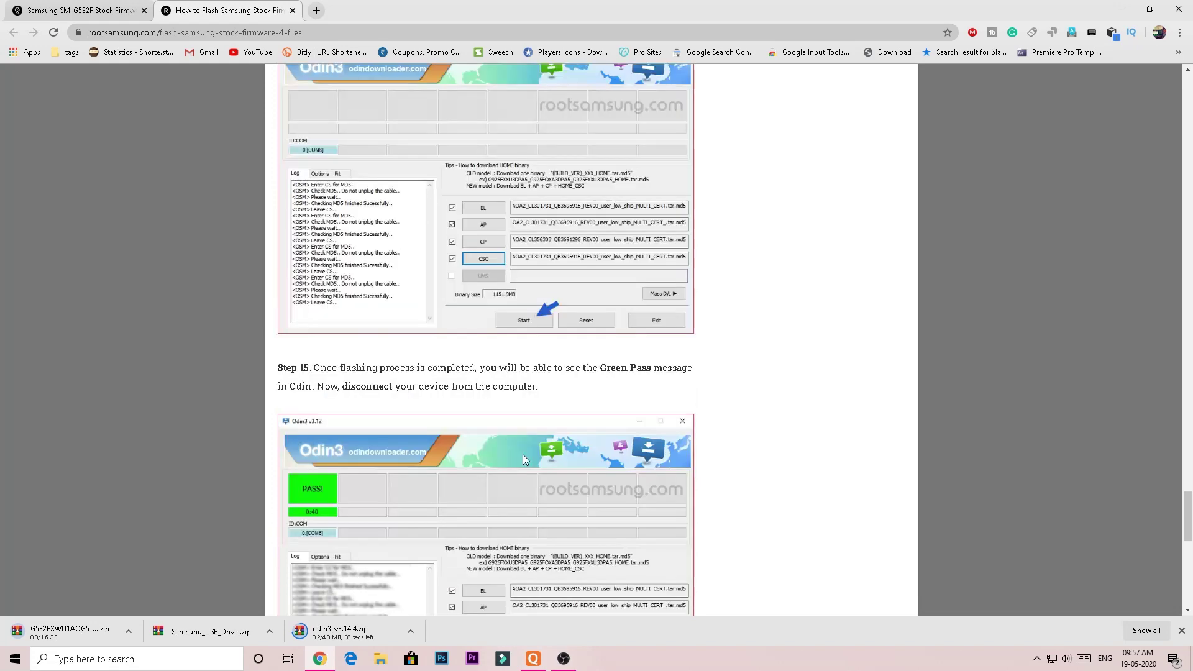
{"action": "scroll", "coordinate": [523, 454], "scroll_direction": "down", "scroll_amount": 12}
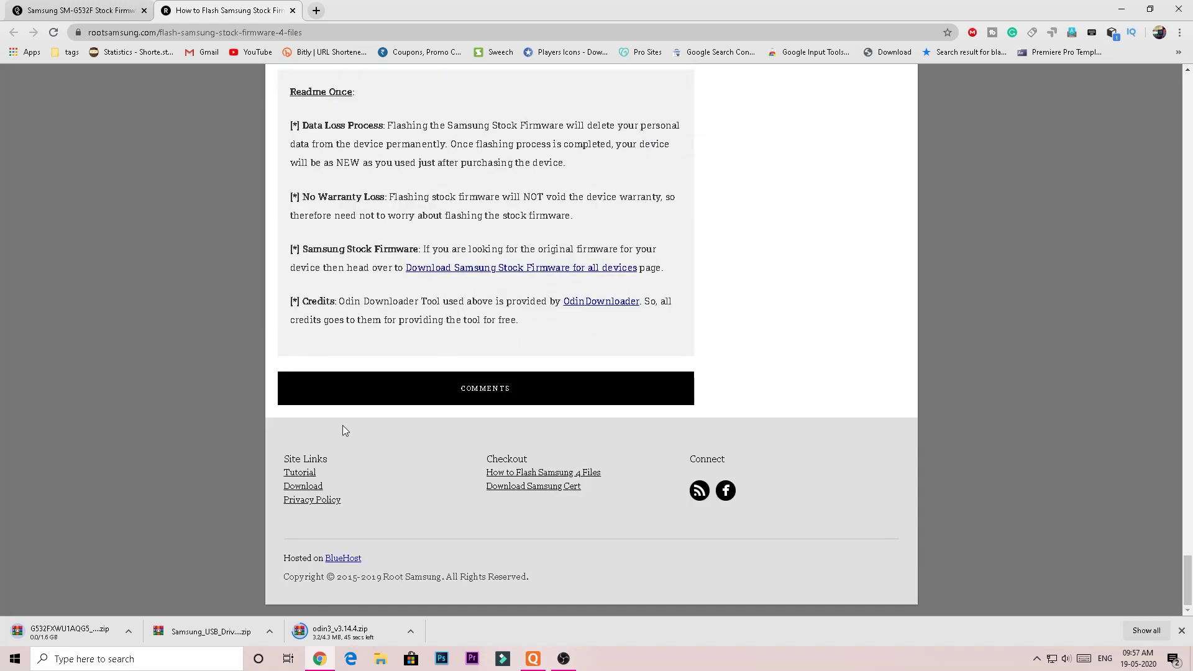
Locate Samsung_USB_Driver_v1.7.28.0.zip from the browser's download list and extract it into a folder of the same name
{"action": "left_click", "coordinate": [316, 11]}
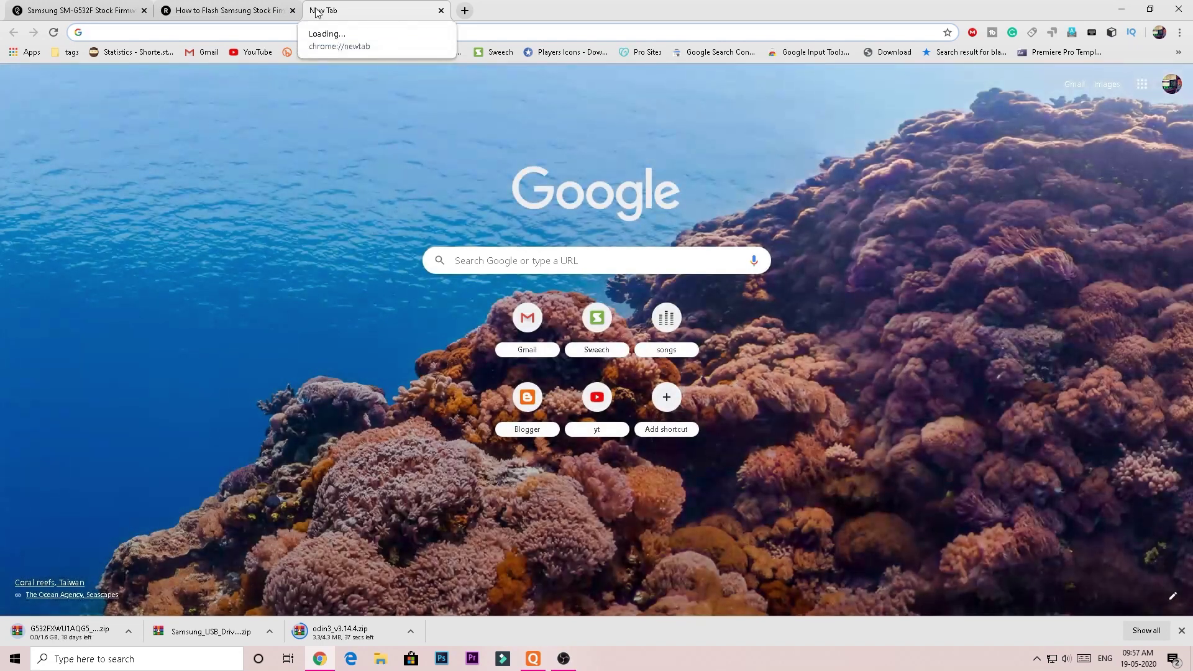
{"action": "key", "text": "ctrl+j"}
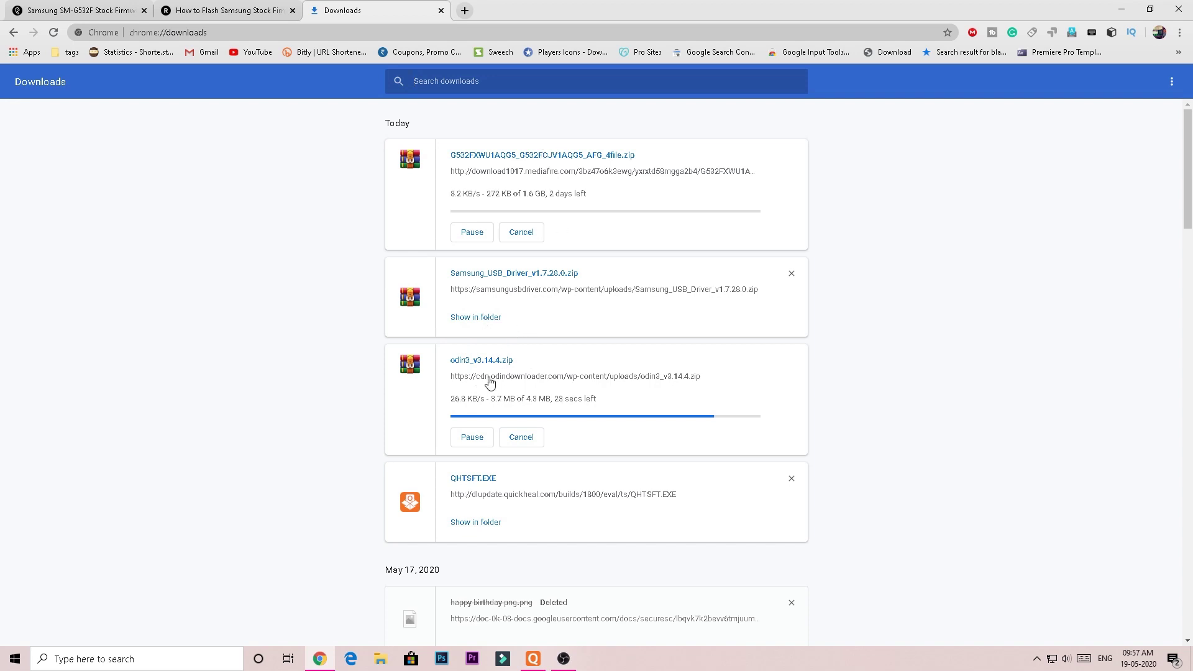
{"action": "left_click", "coordinate": [487, 317]}
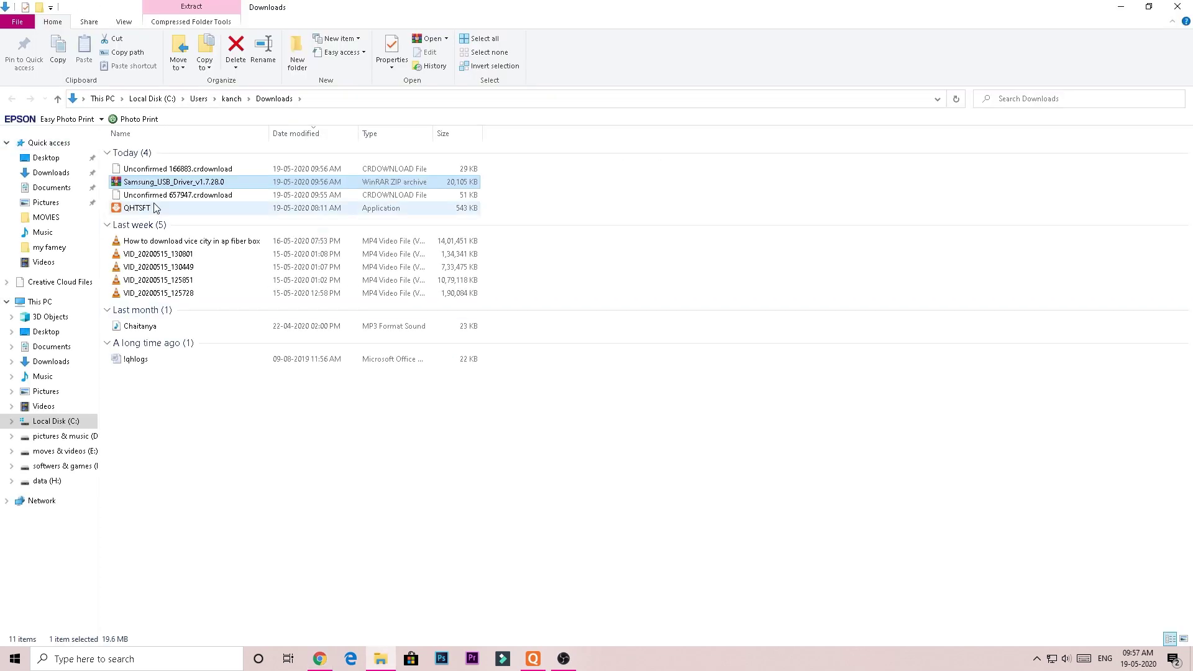
{"action": "right_click", "coordinate": [174, 184]}
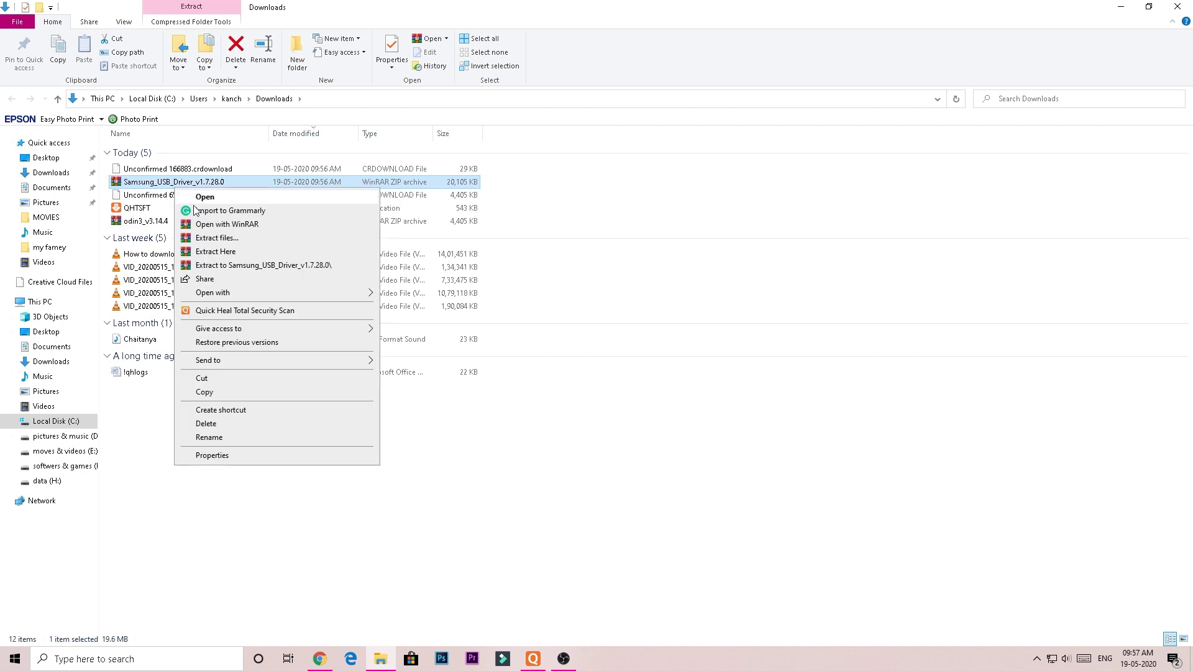
{"action": "left_click", "coordinate": [211, 265]}
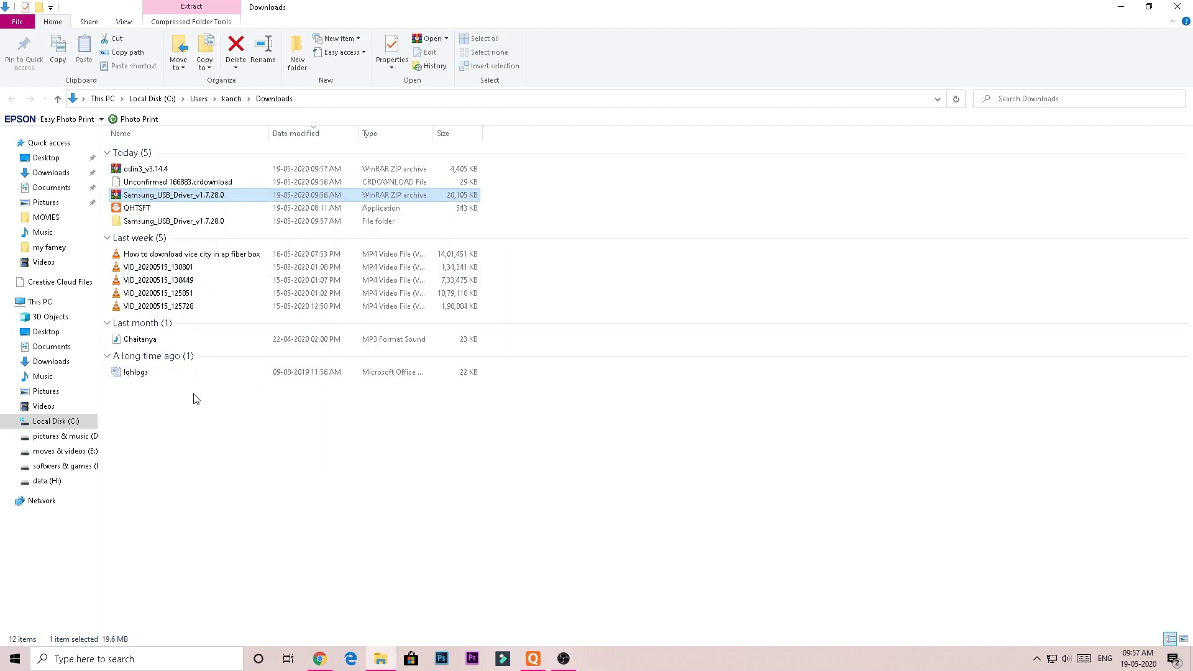
Install Samsung USB Driver v1.7.28.0 from the extracted folder with US English and United States of America, and close the folder window
{"action": "double_click", "coordinate": [175, 222]}
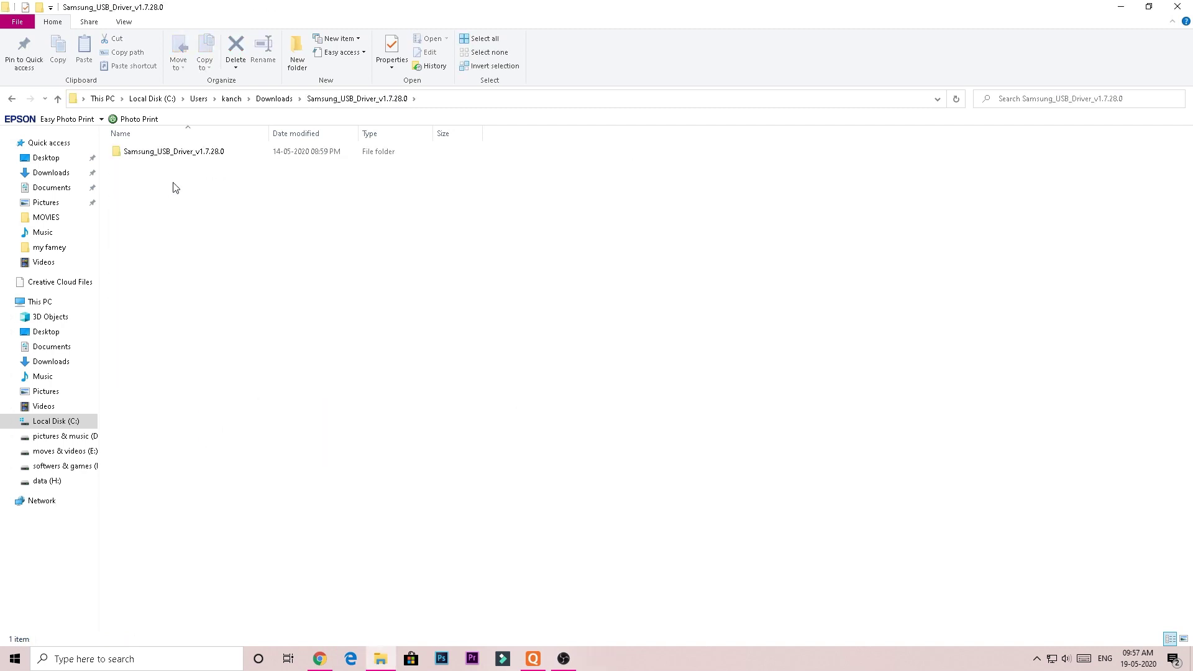
{"action": "double_click", "coordinate": [186, 151]}
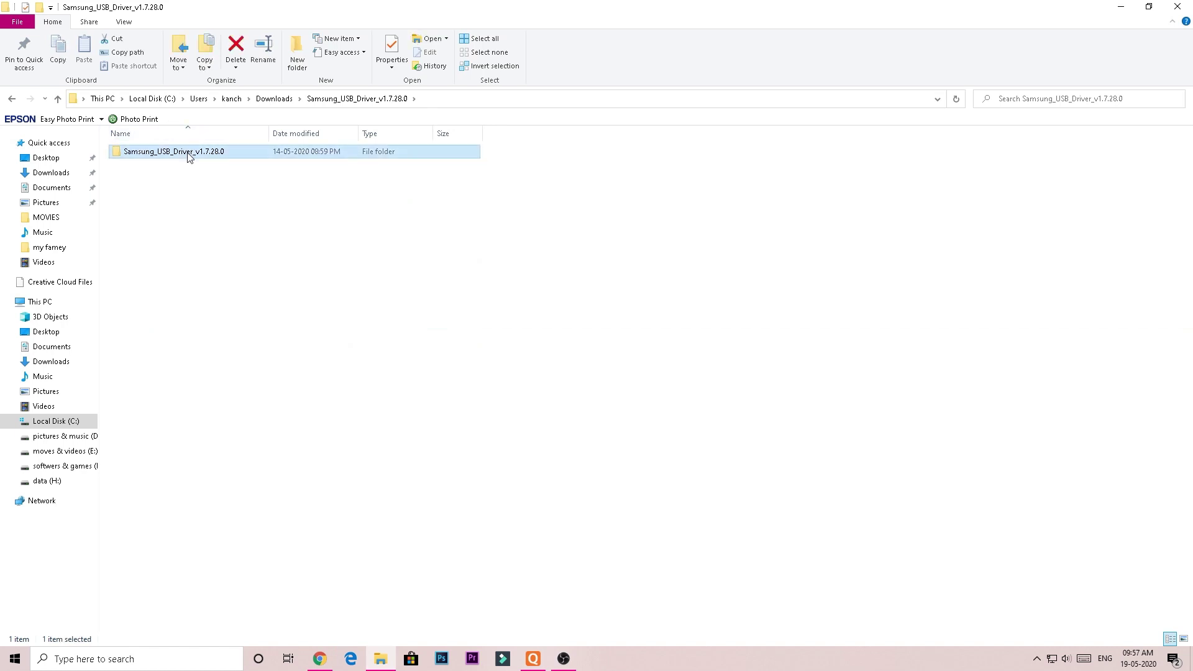
{"action": "double_click", "coordinate": [185, 190]}
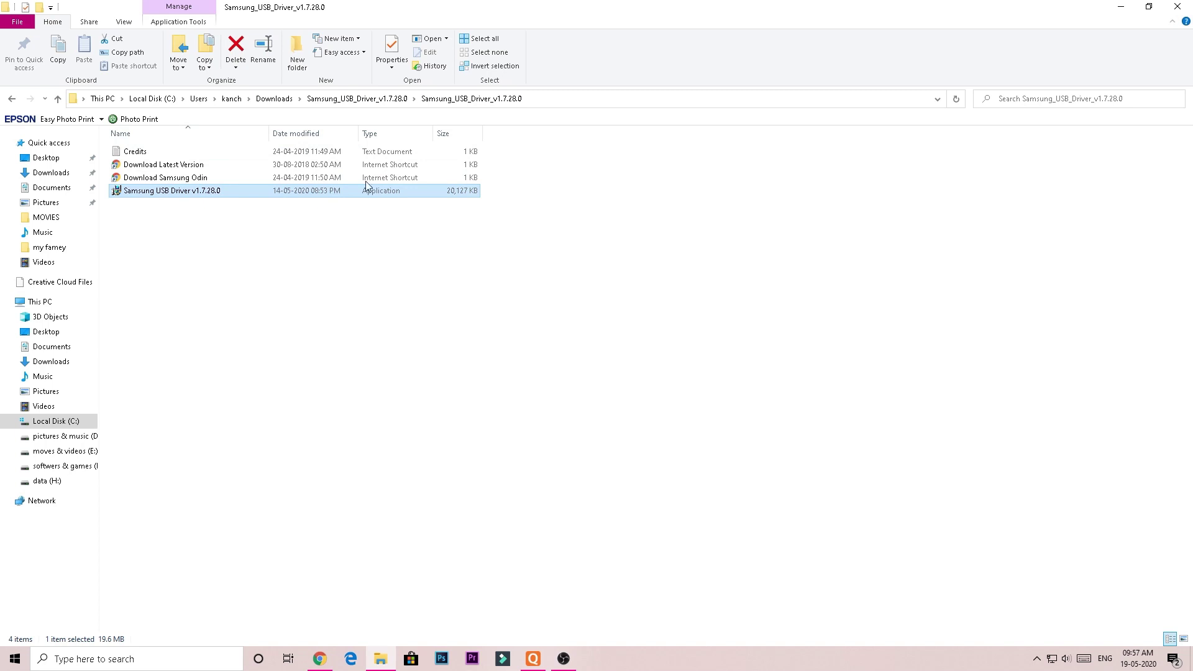
{"action": "left_click", "coordinate": [650, 428]}
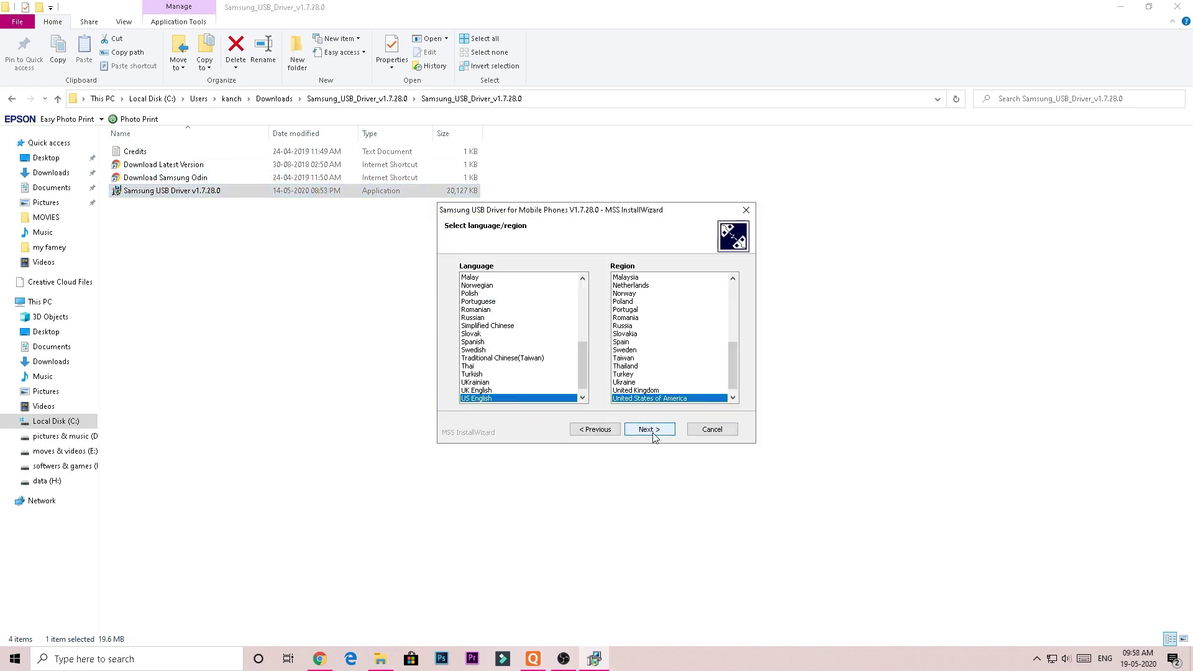
{"action": "left_click", "coordinate": [655, 433]}
{"action": "left_click", "coordinate": [654, 432]}
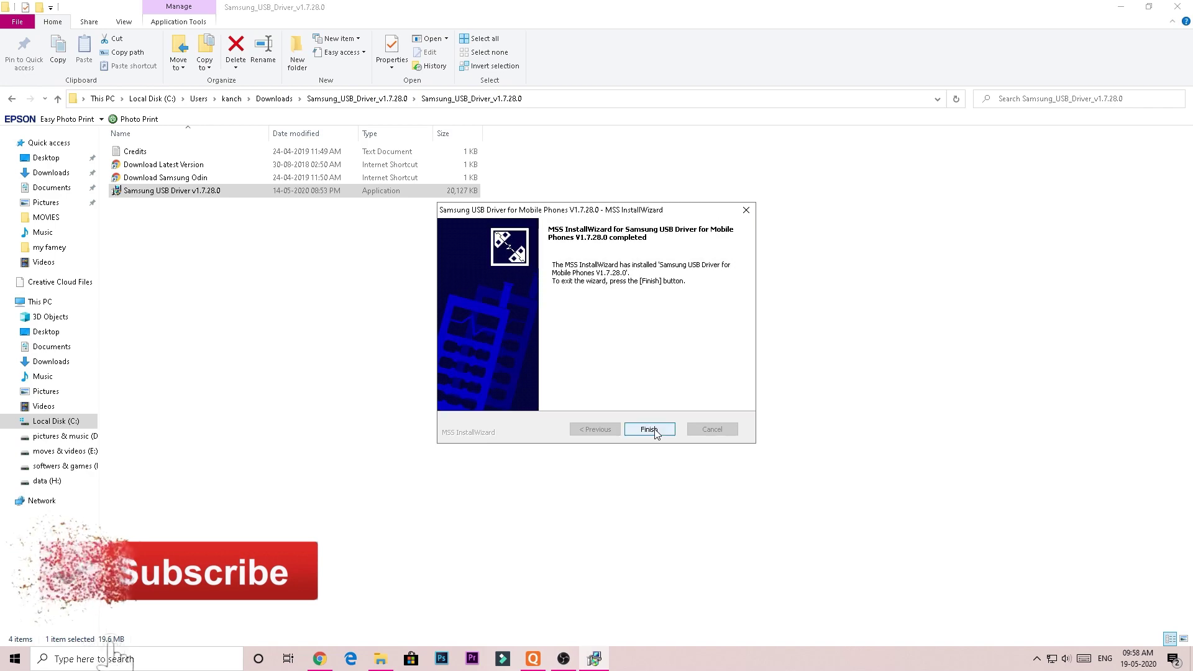
{"action": "left_click", "coordinate": [655, 431]}
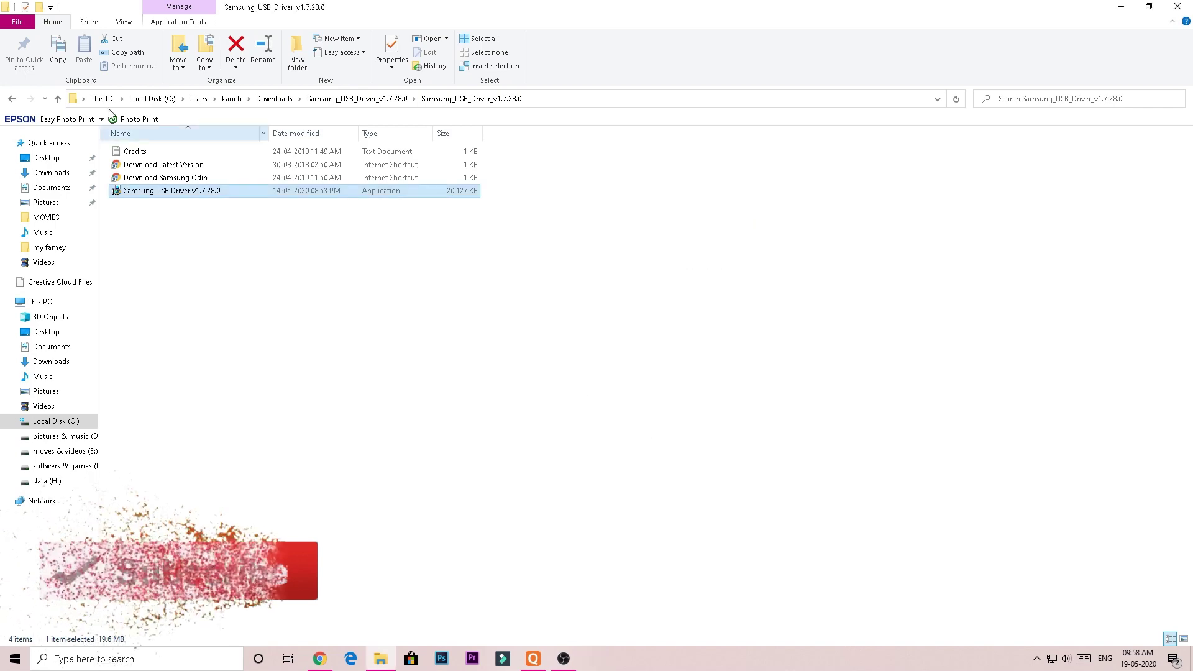
{"action": "left_click", "coordinate": [1188, 6]}
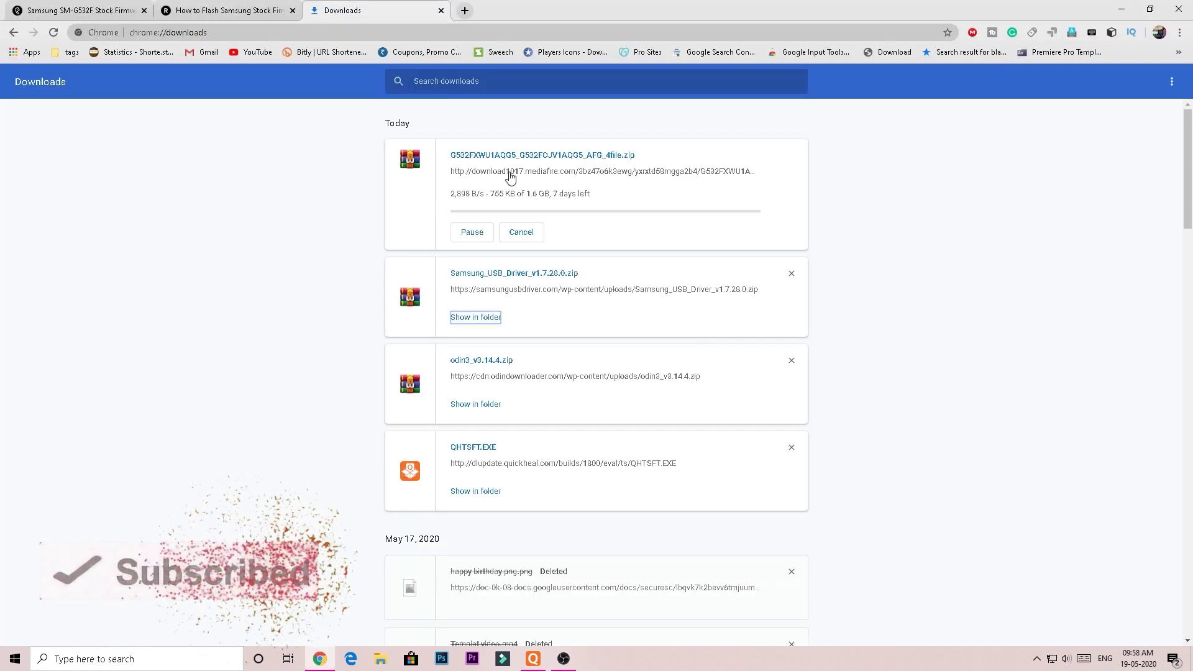
Locate odin3_v3.14.4.zip from the download list and extract it into a folder of the same name
{"action": "left_click", "coordinate": [484, 405]}
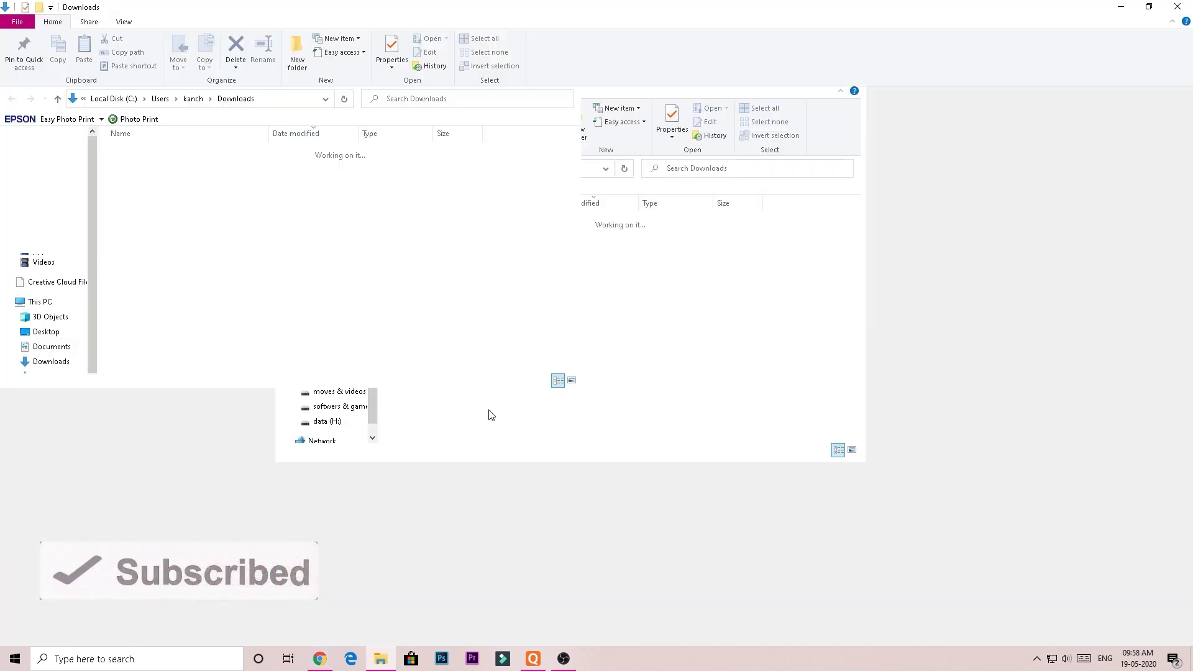
{"action": "right_click", "coordinate": [177, 174]}
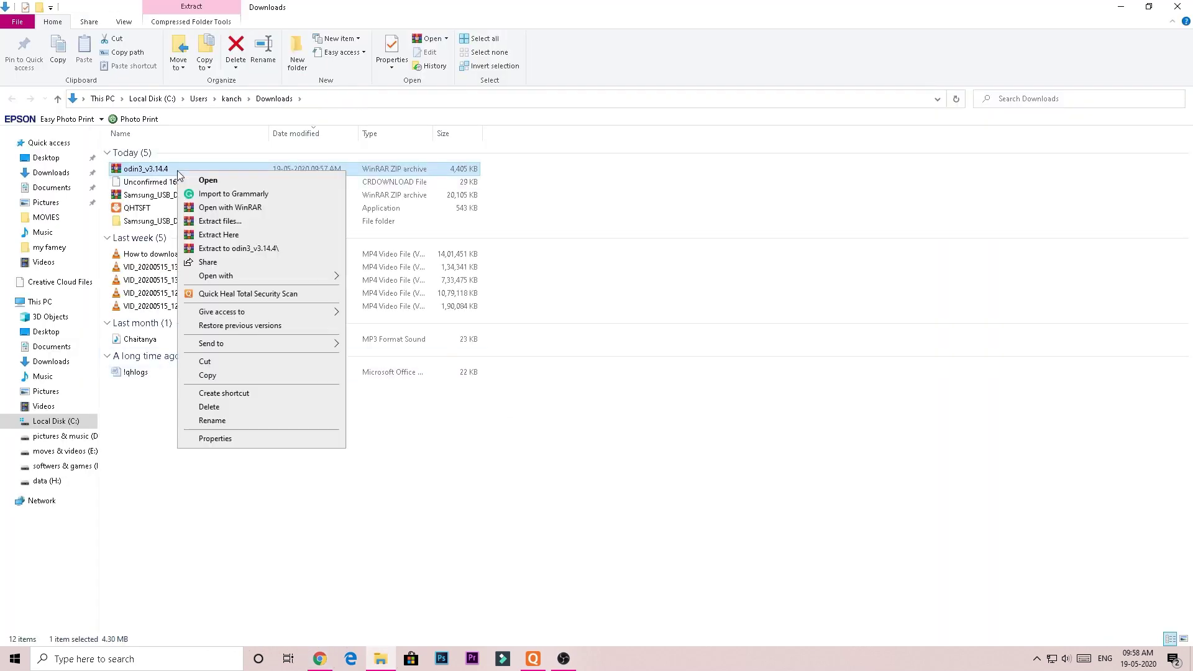
{"action": "left_click", "coordinate": [273, 248]}
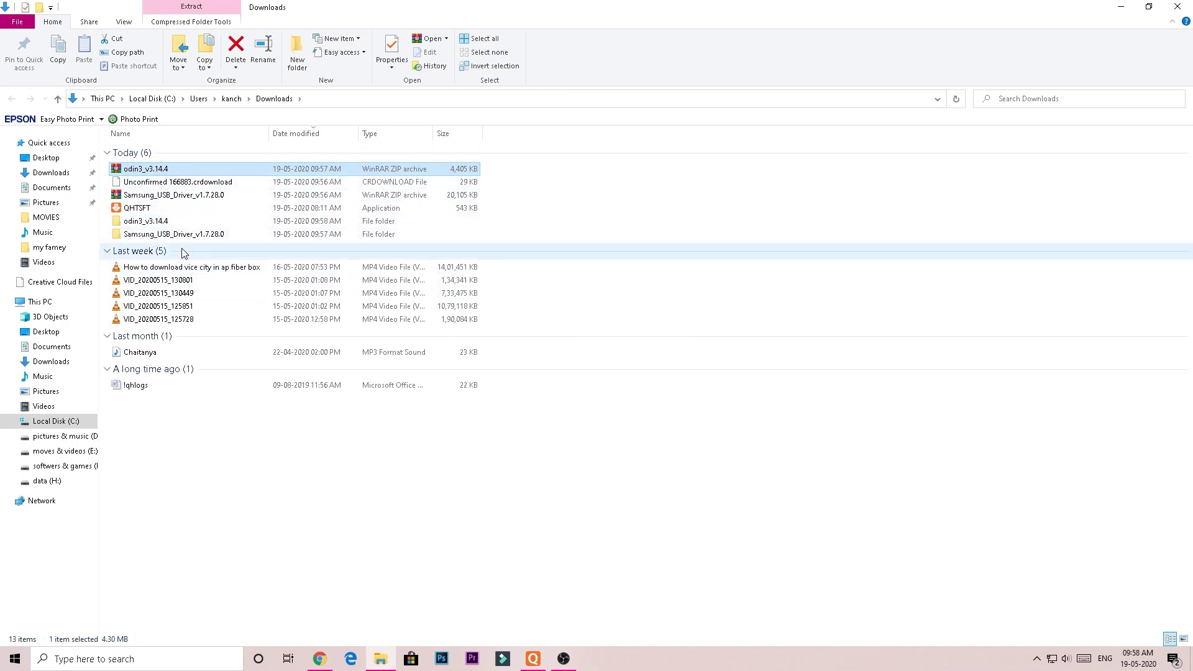
Examine the contents of the extracted Odin3_v3.14.4 folder and its Samsung Driver subfolder, and close the folder window
{"action": "double_click", "coordinate": [181, 222]}
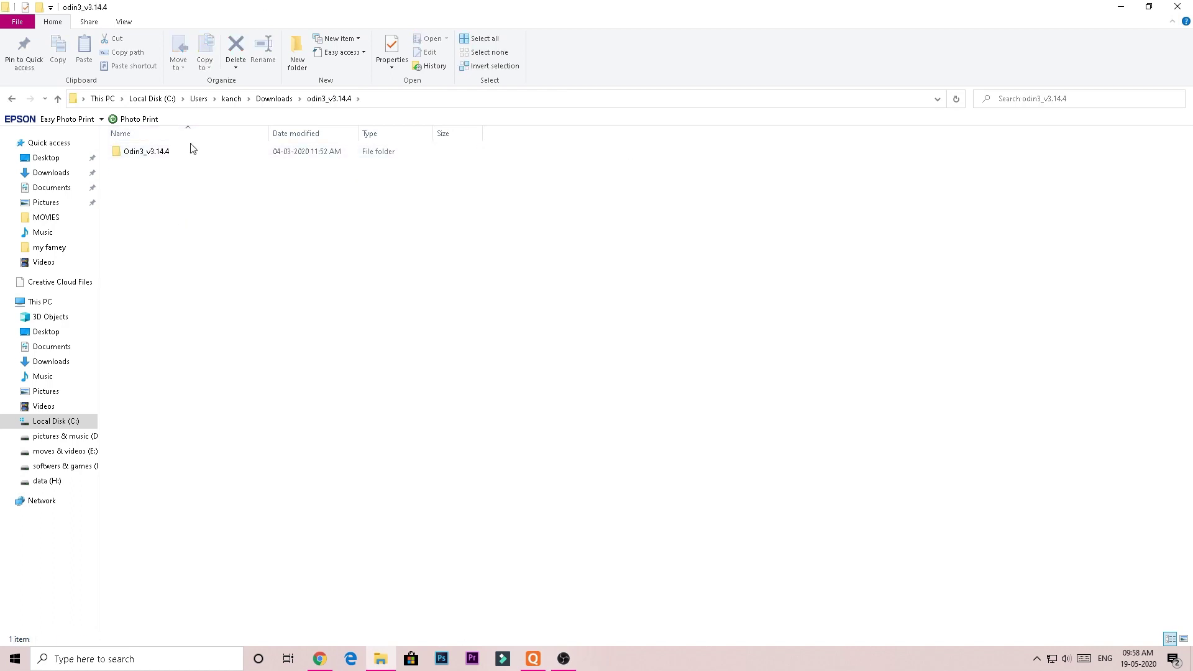
{"action": "double_click", "coordinate": [191, 151]}
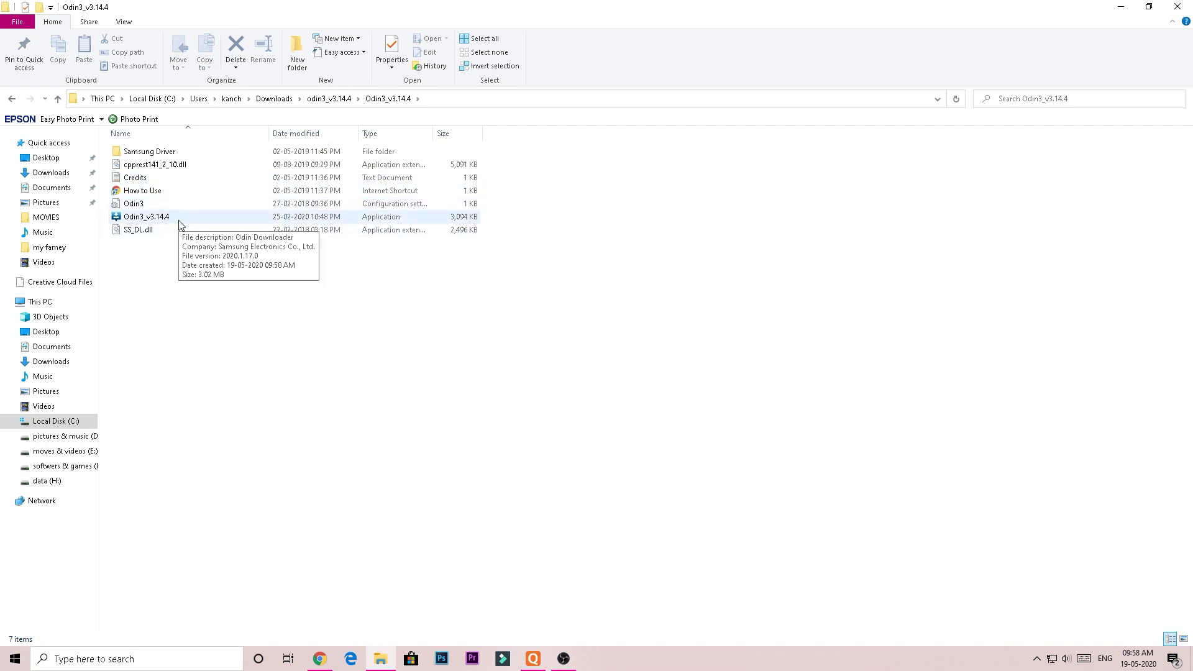
{"action": "double_click", "coordinate": [192, 153]}
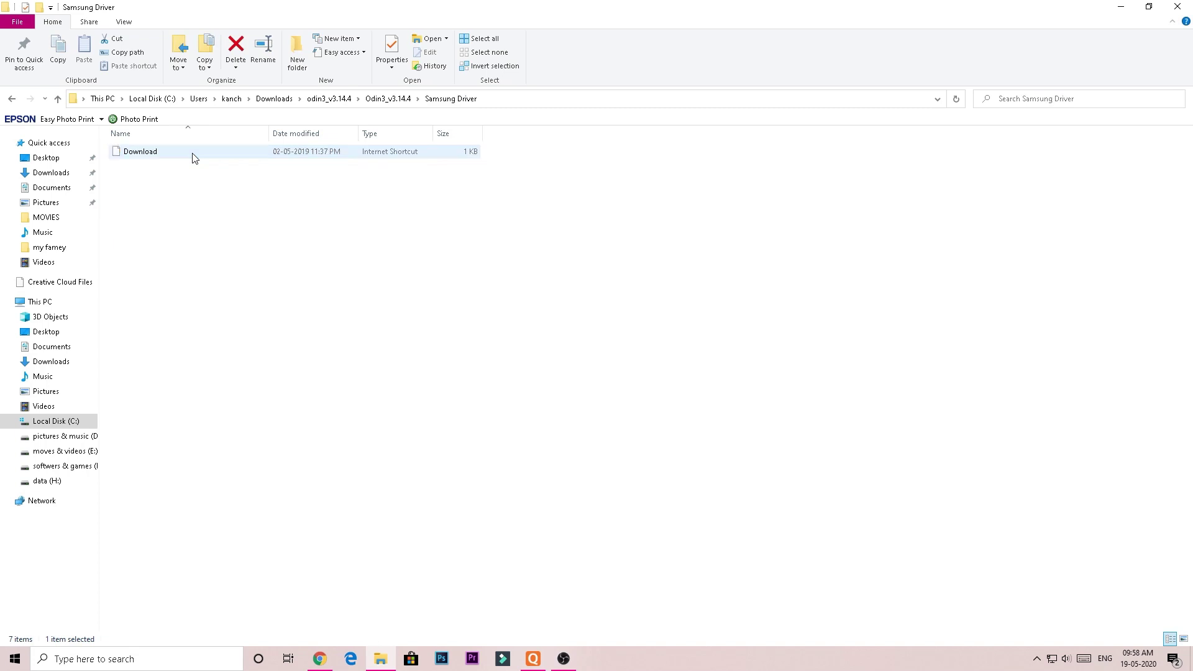
{"action": "left_click", "coordinate": [7, 101]}
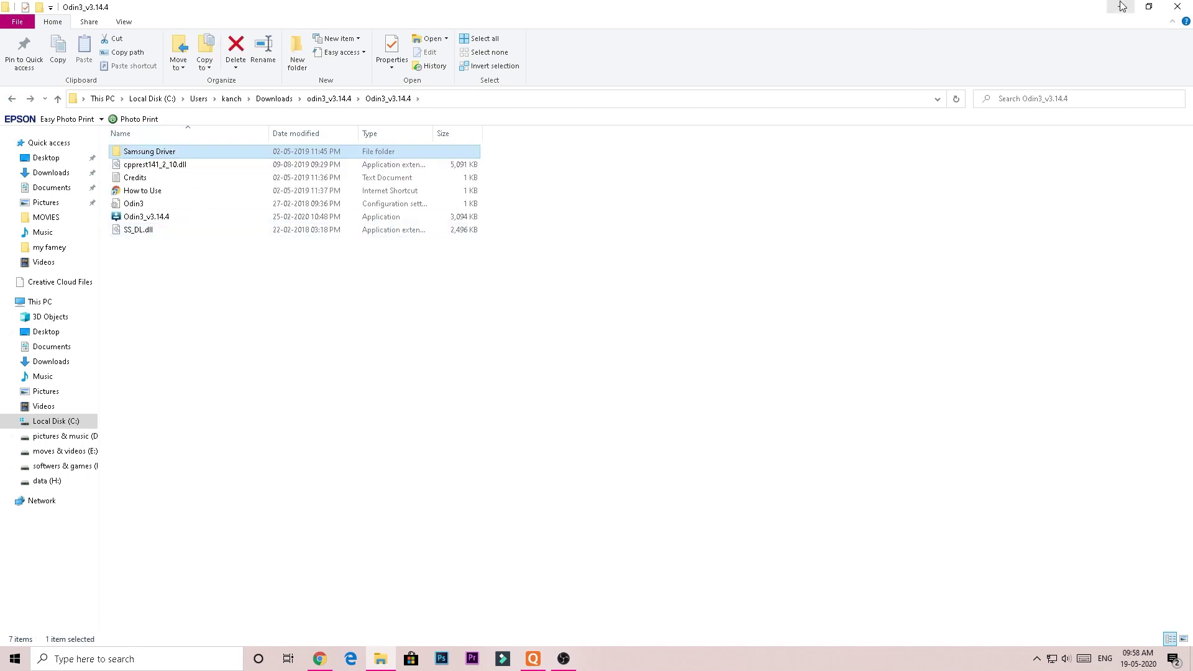
{"action": "left_click", "coordinate": [1178, 8]}
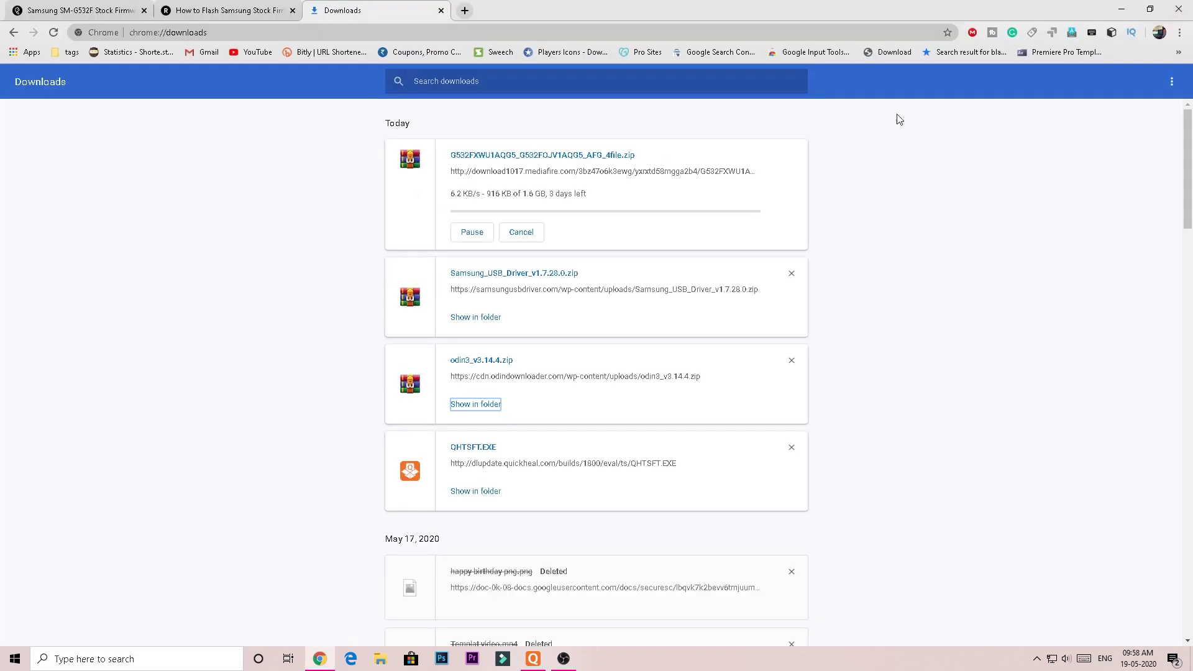
Copy the extracted odin3_v3.14.4 folder from Downloads onto the desktop and position it in the empty upper area
{"action": "left_click", "coordinate": [459, 403]}
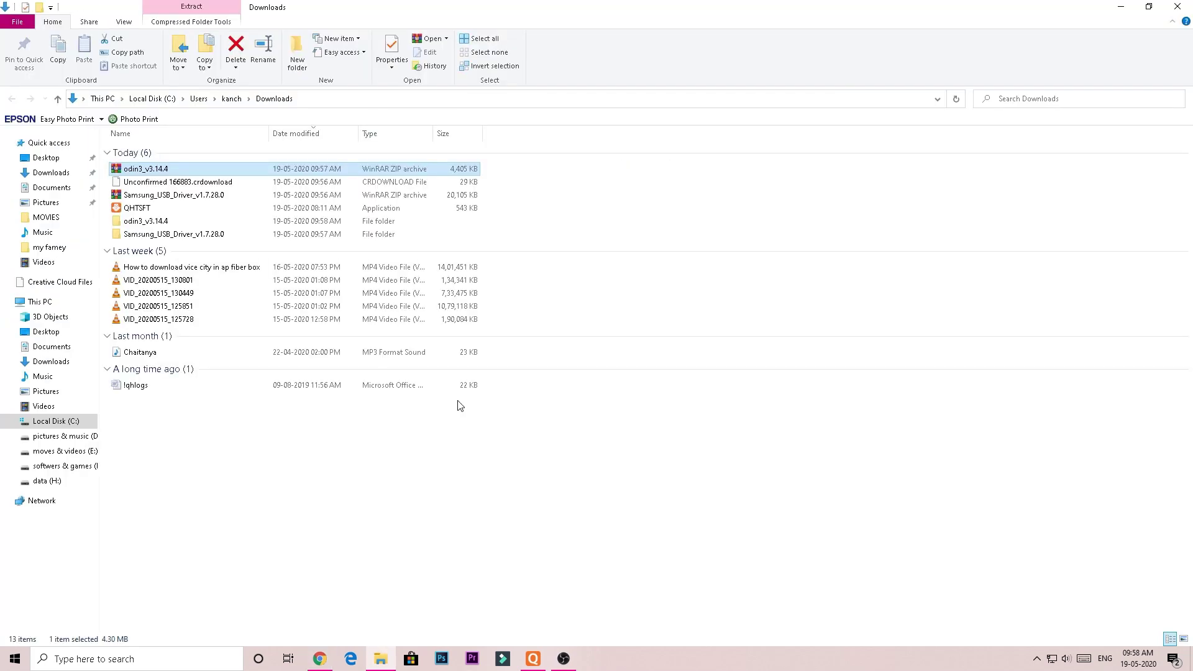
{"action": "right_click", "coordinate": [163, 222]}
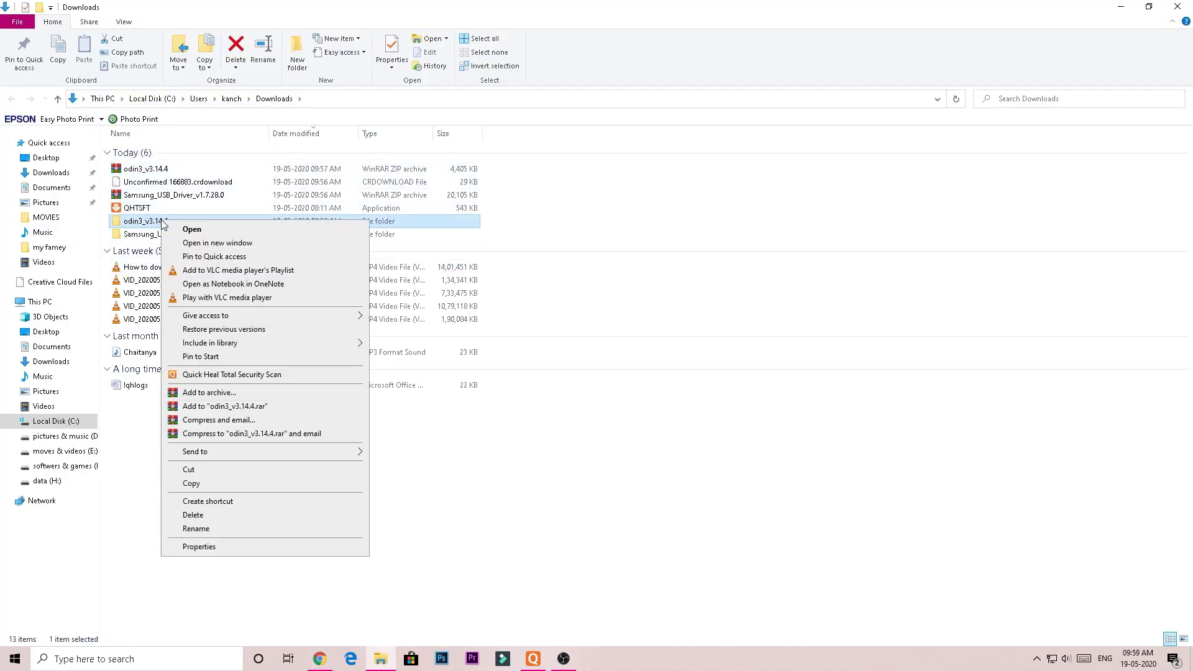
{"action": "left_click", "coordinate": [210, 486]}
{"action": "left_click", "coordinate": [1118, 6]}
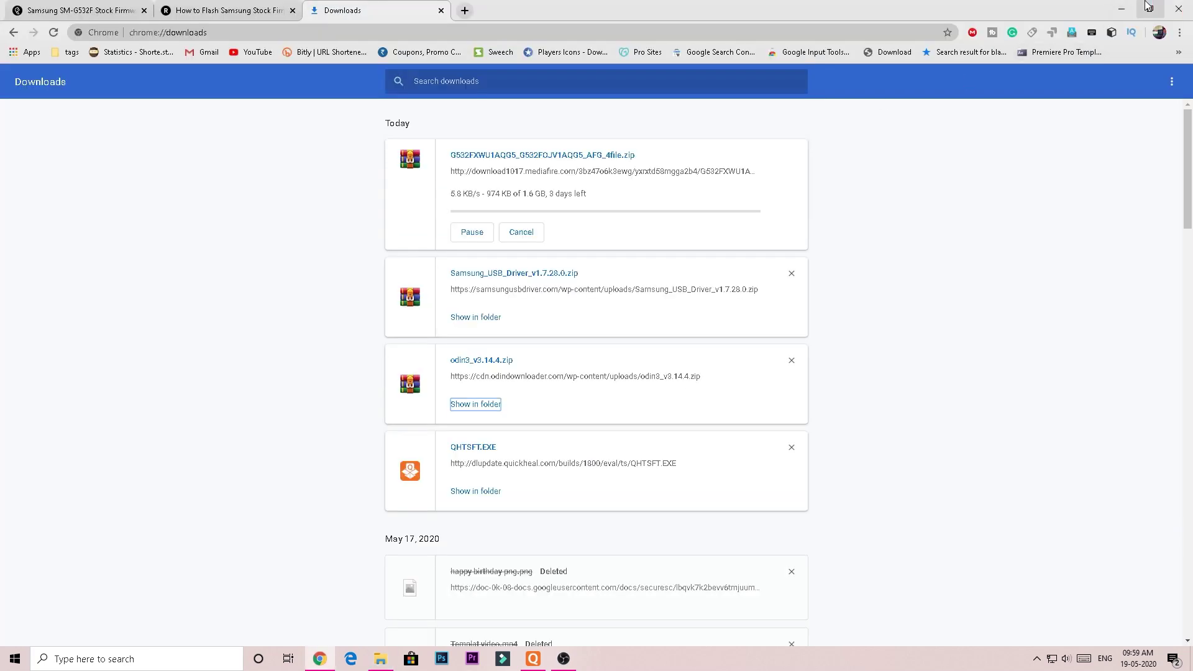
{"action": "left_click", "coordinate": [1120, 8]}
{"action": "right_click", "coordinate": [618, 157]}
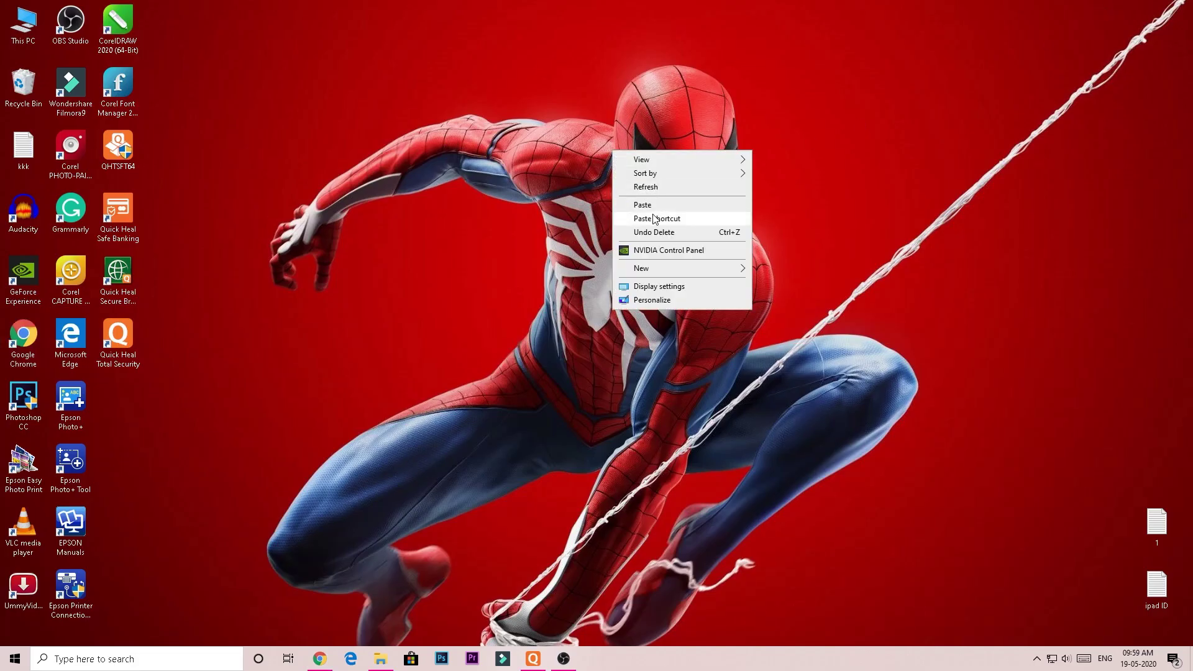
{"action": "left_click", "coordinate": [649, 204]}
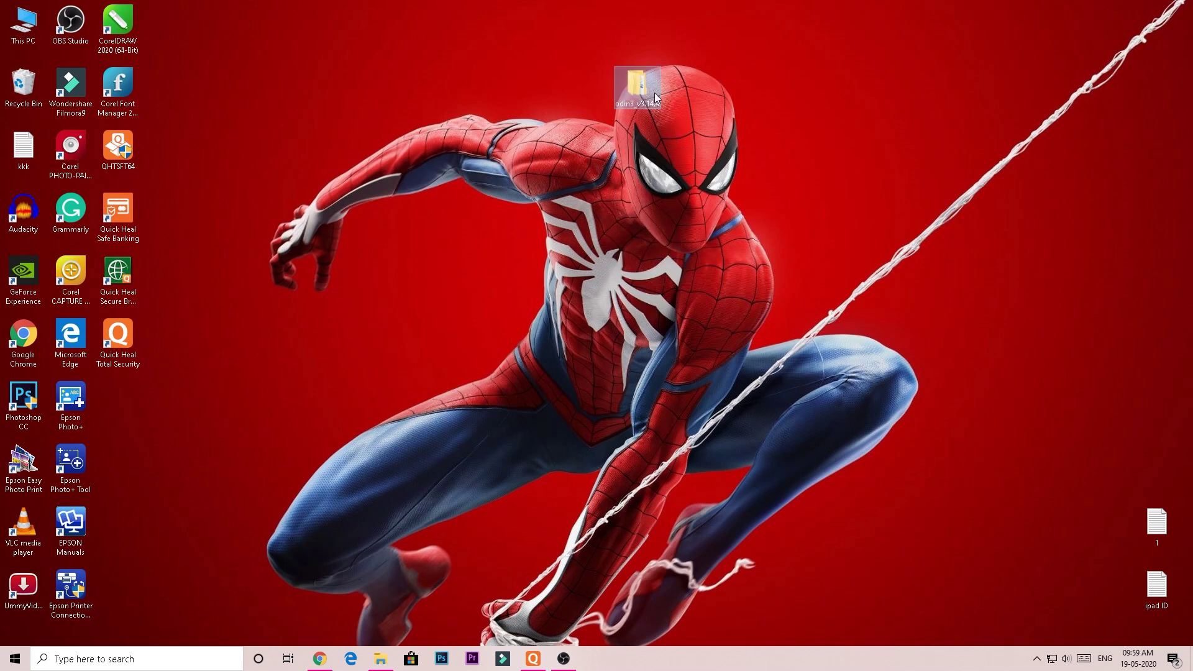
{"action": "left_click_drag", "start_coordinate": [649, 90], "coordinate": [874, 108]}
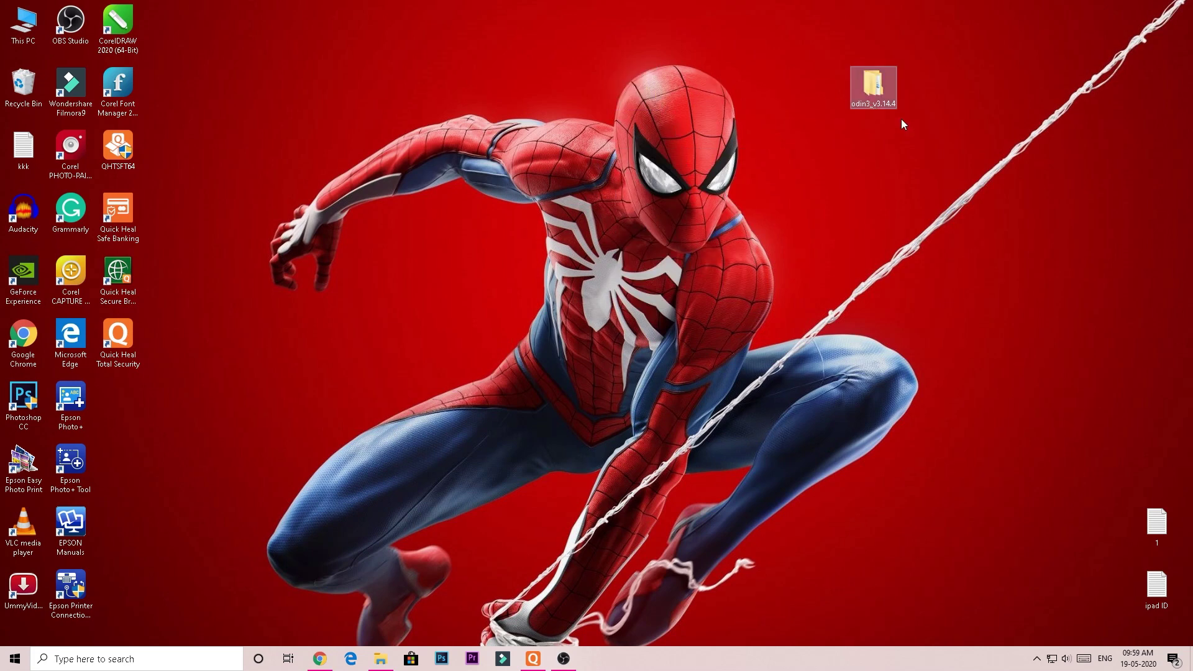
Examine the contents of the Odin3_v3.14.4 subfolder inside the copied desktop folder
{"action": "double_click", "coordinate": [877, 93]}
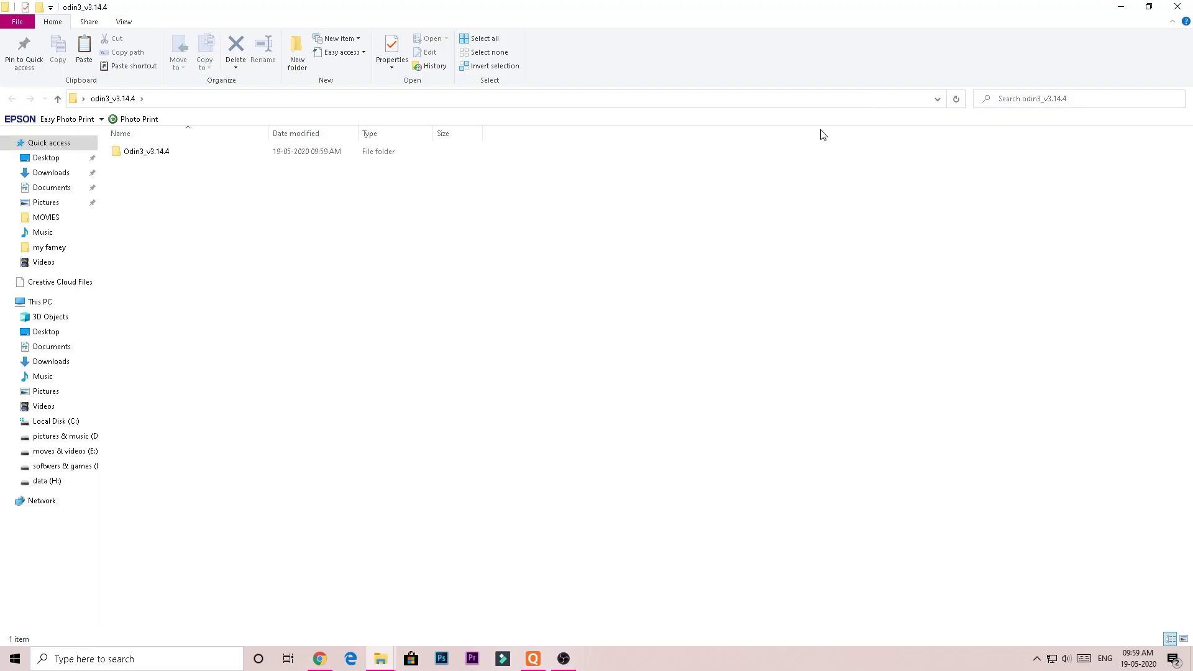
{"action": "double_click", "coordinate": [267, 151]}
{"action": "left_click", "coordinate": [267, 151]}
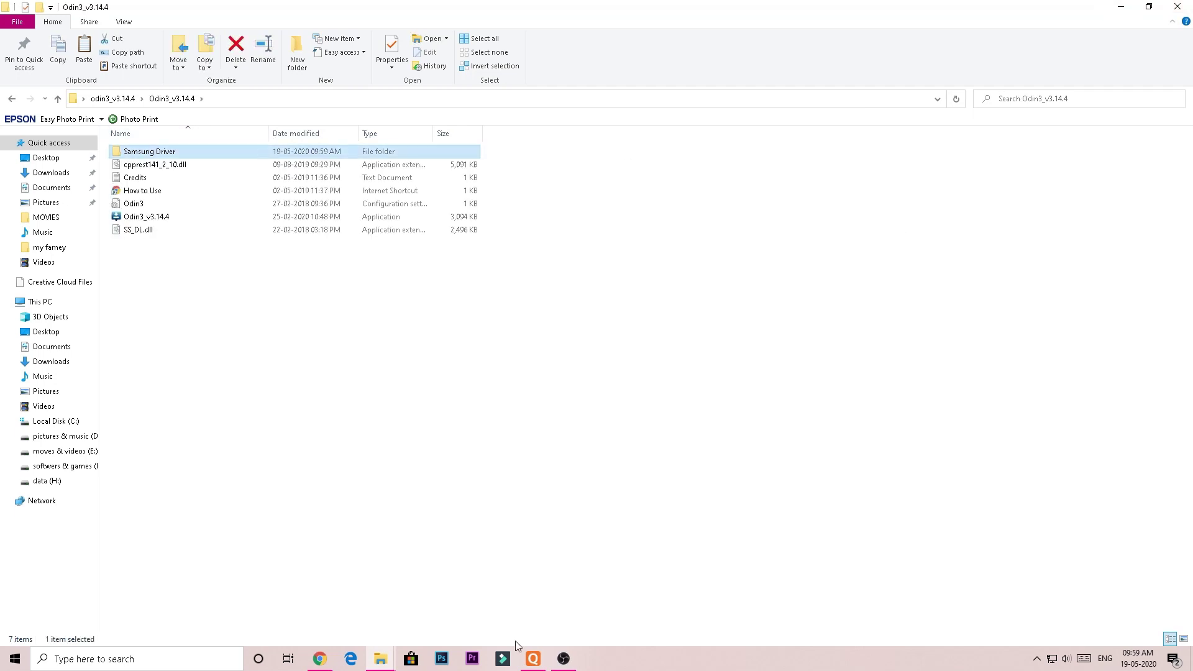
Switch to Chrome, review the Samsung SM-G532F firmware listing on firmwarefile.com, and return to the desktop
{"action": "left_click", "coordinate": [320, 658]}
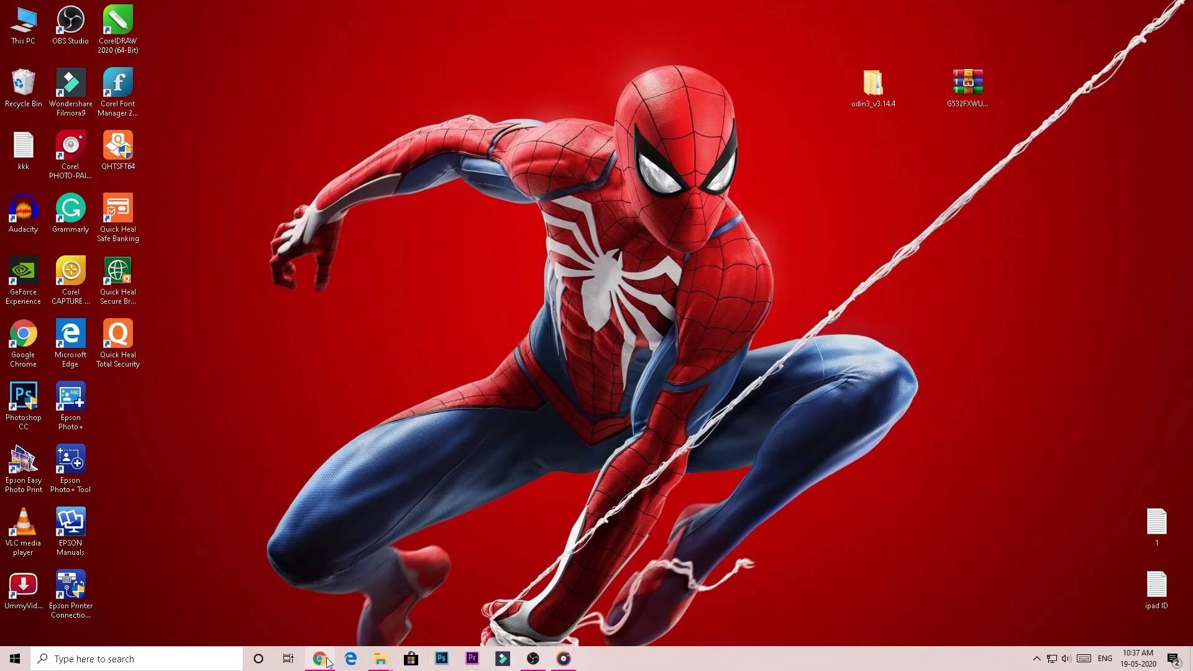
{"action": "left_click", "coordinate": [320, 658]}
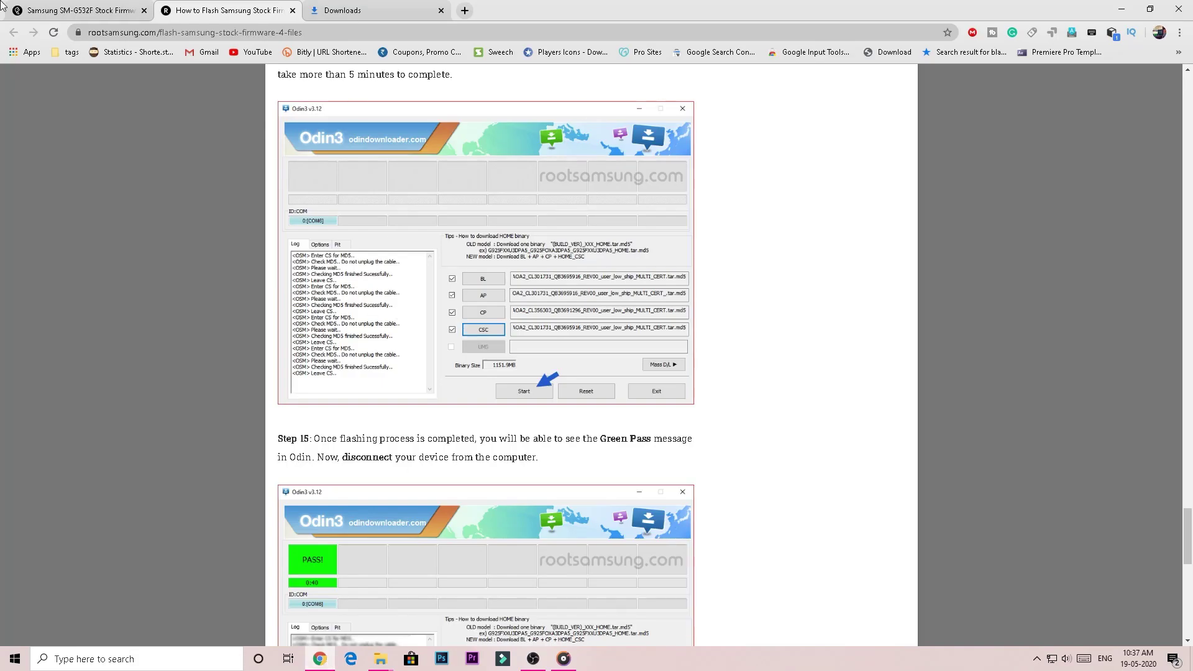
{"action": "left_click", "coordinate": [18, 10]}
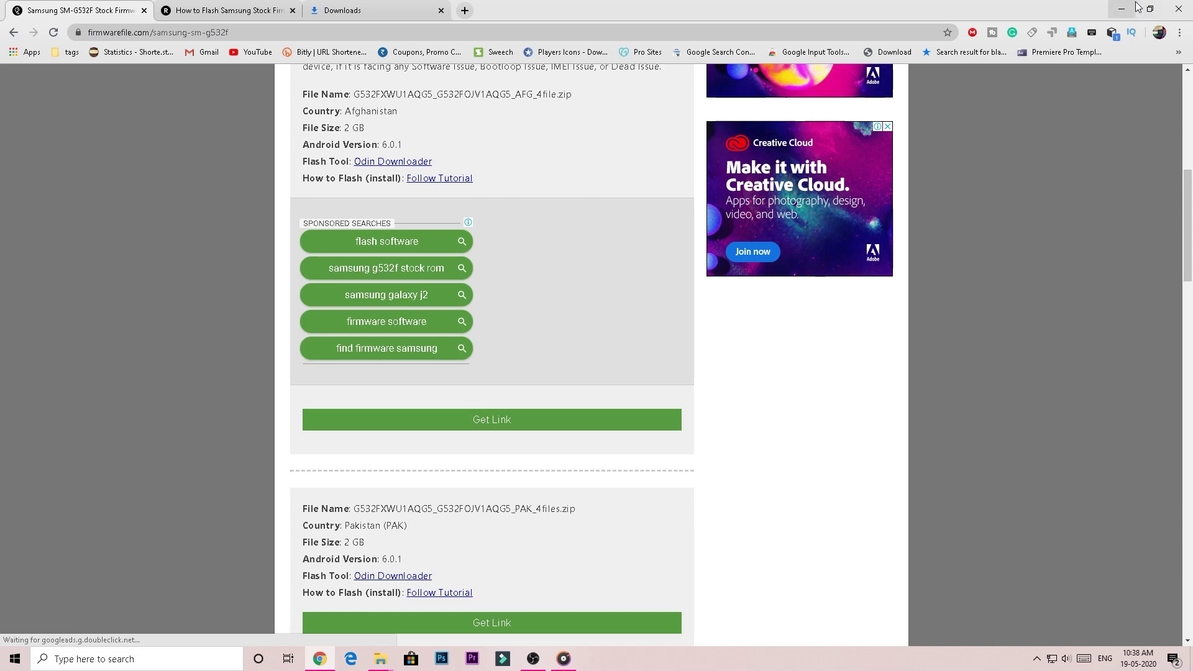
{"action": "left_click", "coordinate": [1121, 9]}
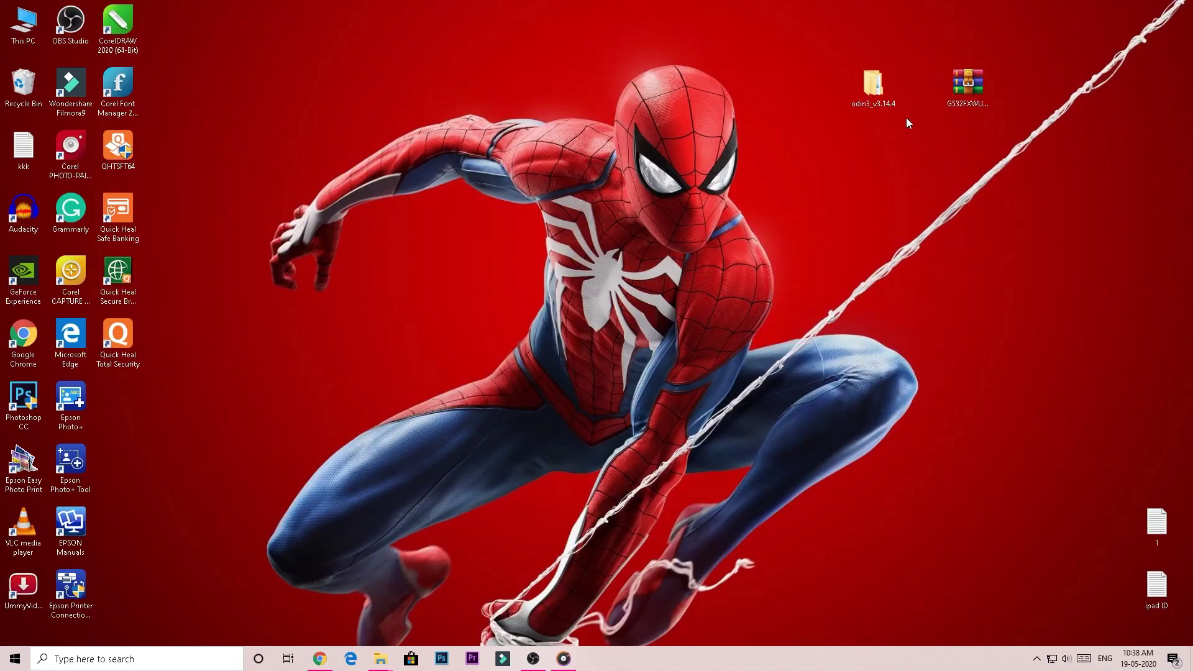
Extract G532FXWU1AQG5_G532FOJV1AQG5_AFG_4file.zip into a folder of the same name, placing that folder beside odin3_v3.14.4 and the archive among the desktop shortcuts
{"action": "right_click", "coordinate": [952, 97]}
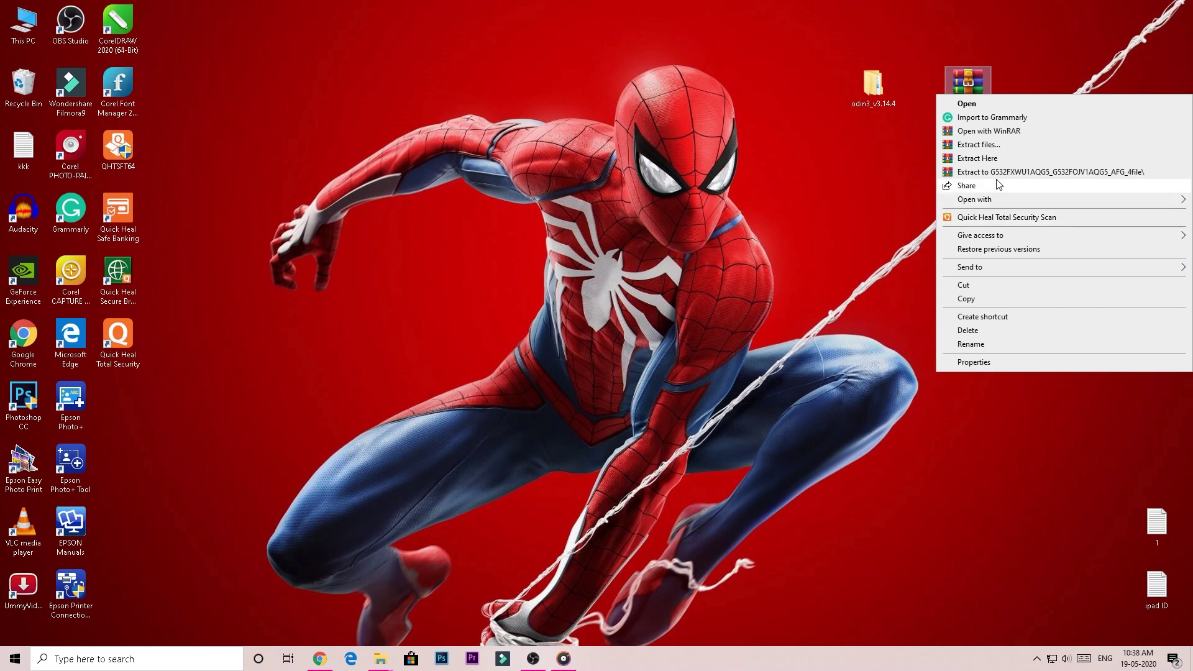
{"action": "left_click", "coordinate": [1007, 173]}
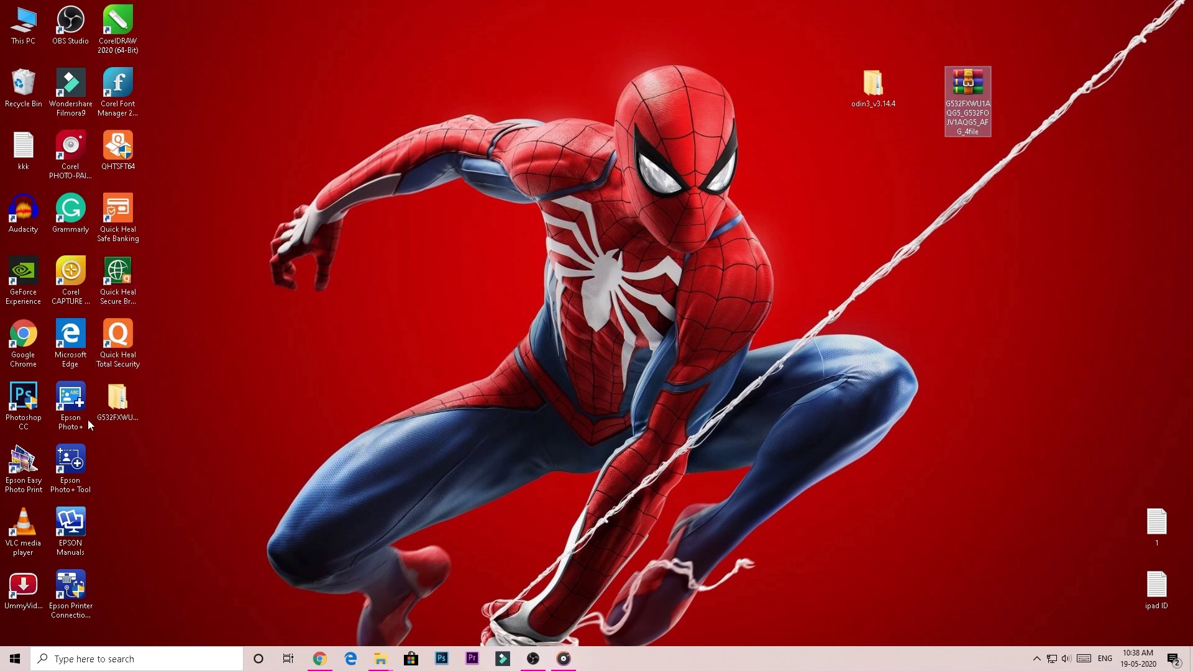
{"action": "left_click_drag", "start_coordinate": [110, 415], "coordinate": [817, 114]}
{"action": "left_click_drag", "start_coordinate": [973, 92], "coordinate": [118, 414]}
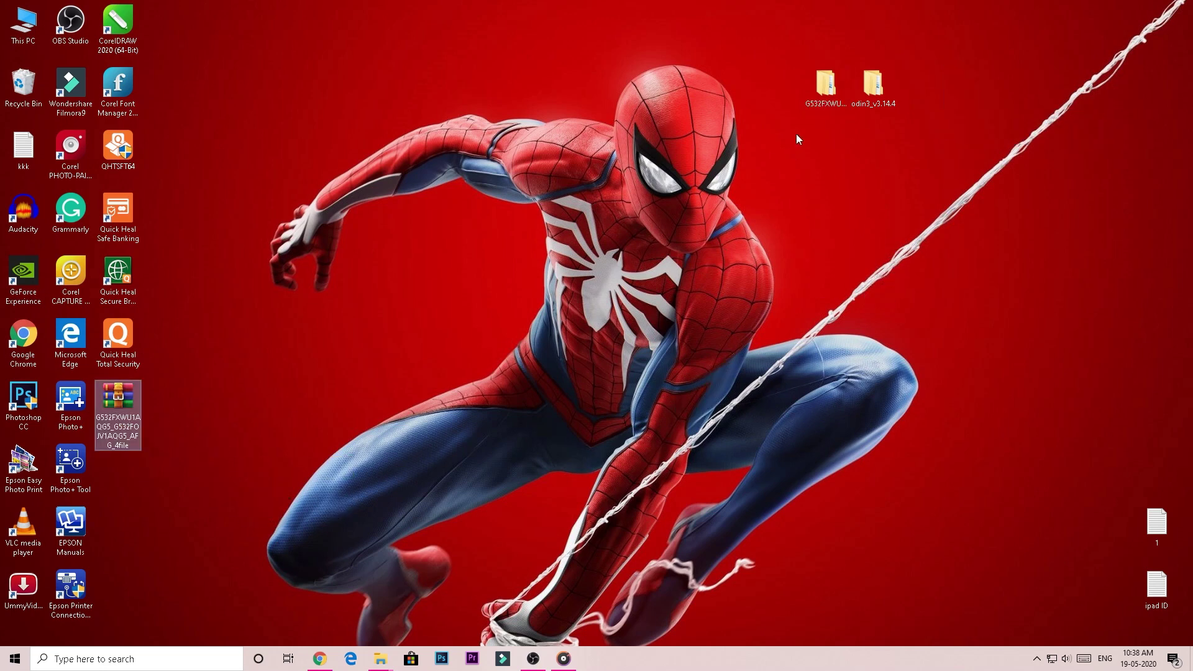
Examine the Firmware and Odin3 V3.12.5 subfolders of the extracted G532F firmware folder, and put the folder window away
{"action": "double_click", "coordinate": [817, 88]}
{"action": "double_click", "coordinate": [475, 253]}
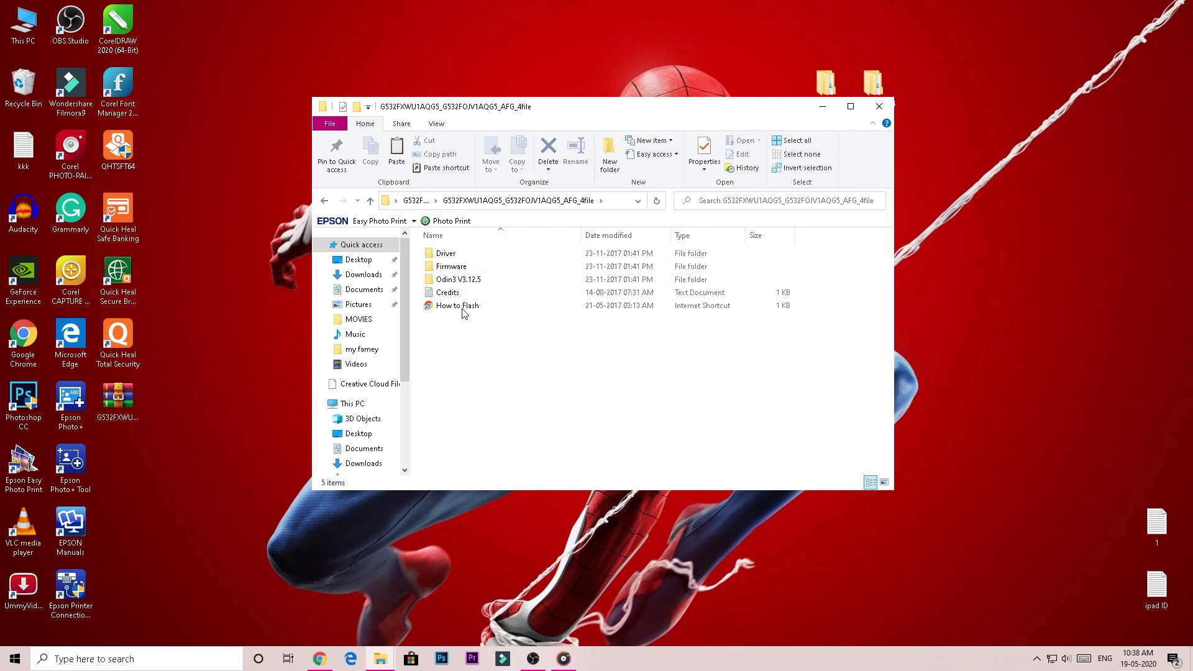
{"action": "left_click", "coordinate": [472, 272]}
{"action": "double_click", "coordinate": [472, 272]}
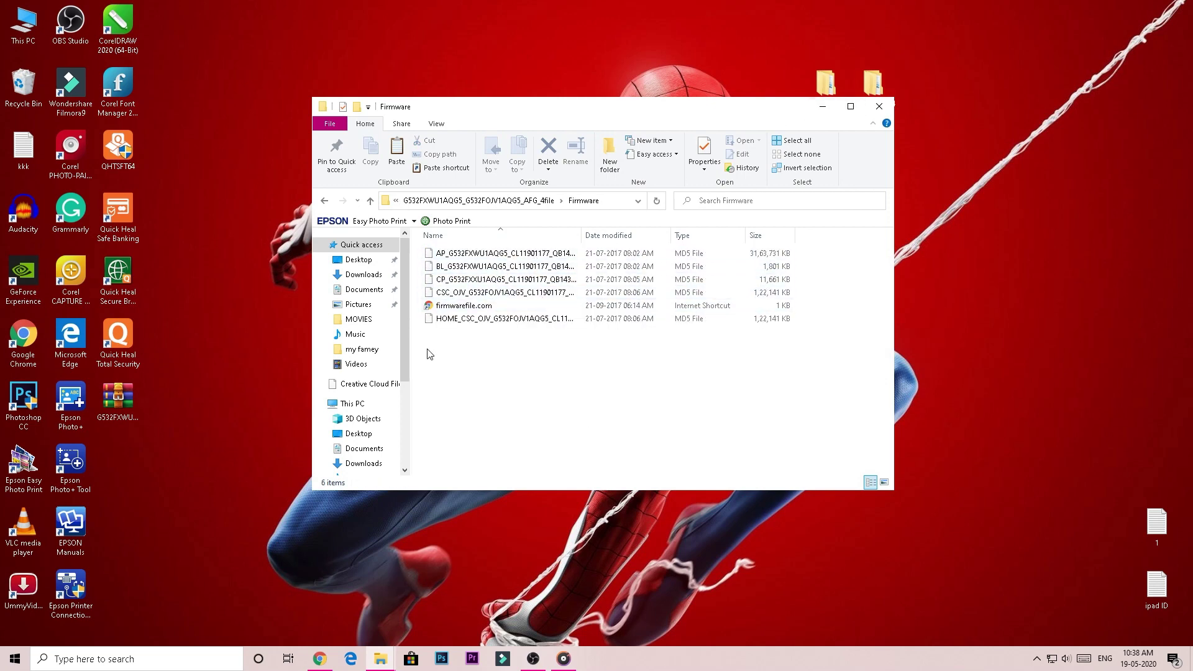
{"action": "left_click", "coordinate": [324, 200]}
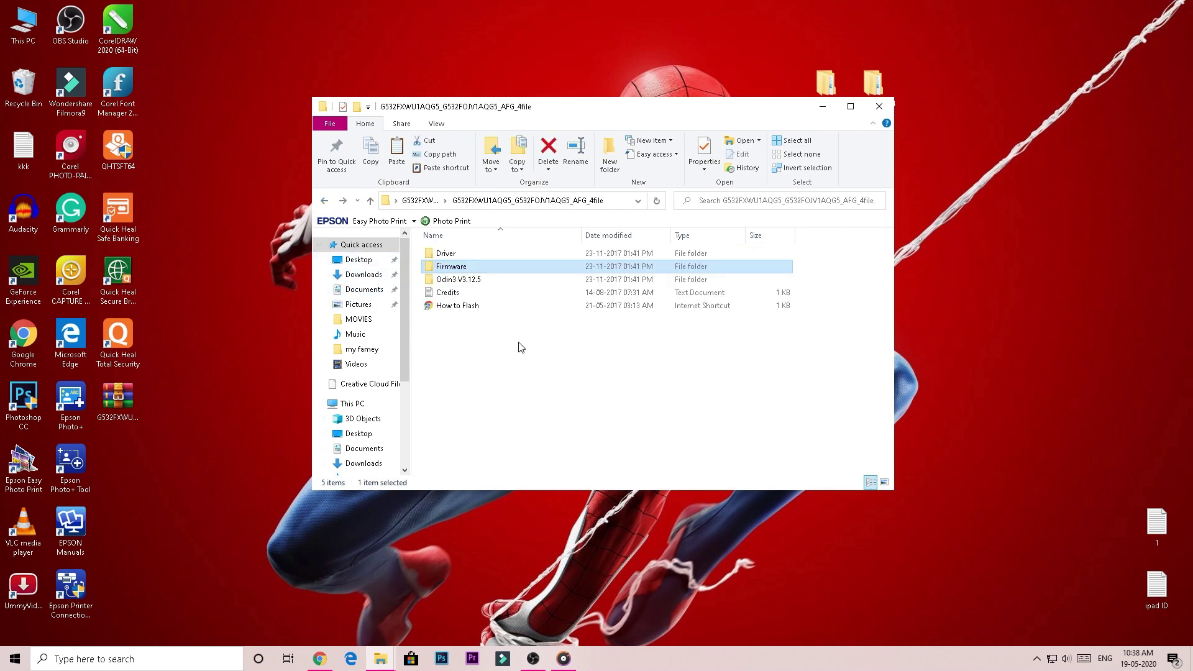
{"action": "double_click", "coordinate": [485, 280]}
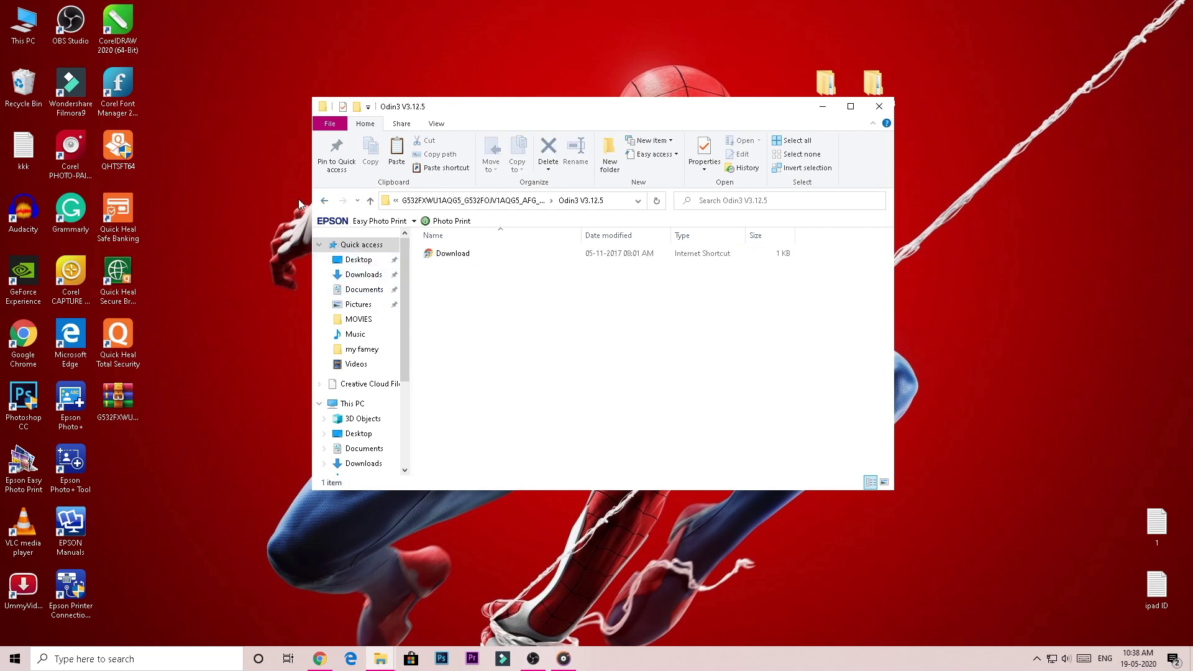
{"action": "left_click", "coordinate": [323, 201]}
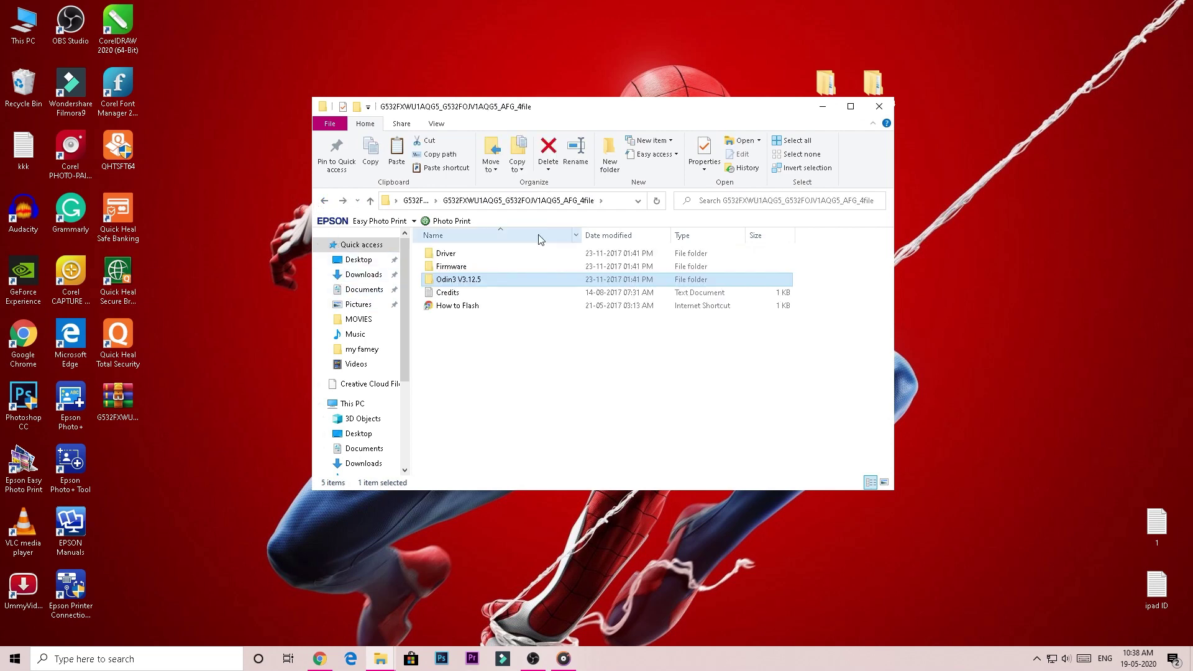
{"action": "double_click", "coordinate": [463, 267]}
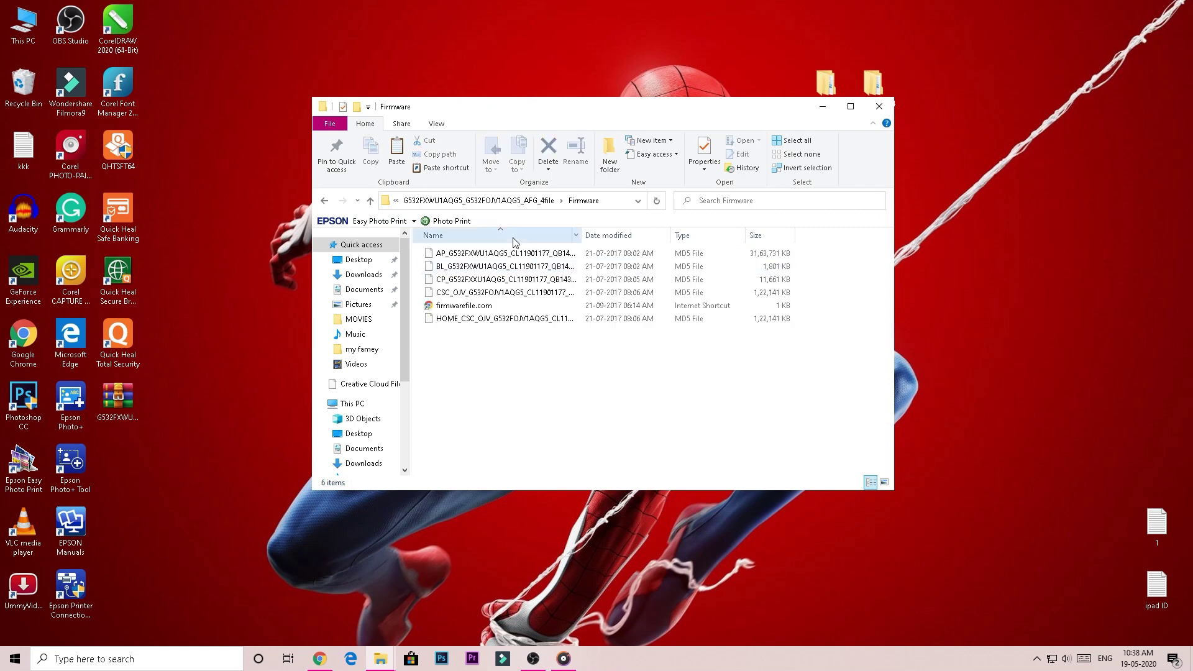
{"action": "left_click", "coordinate": [820, 110]}
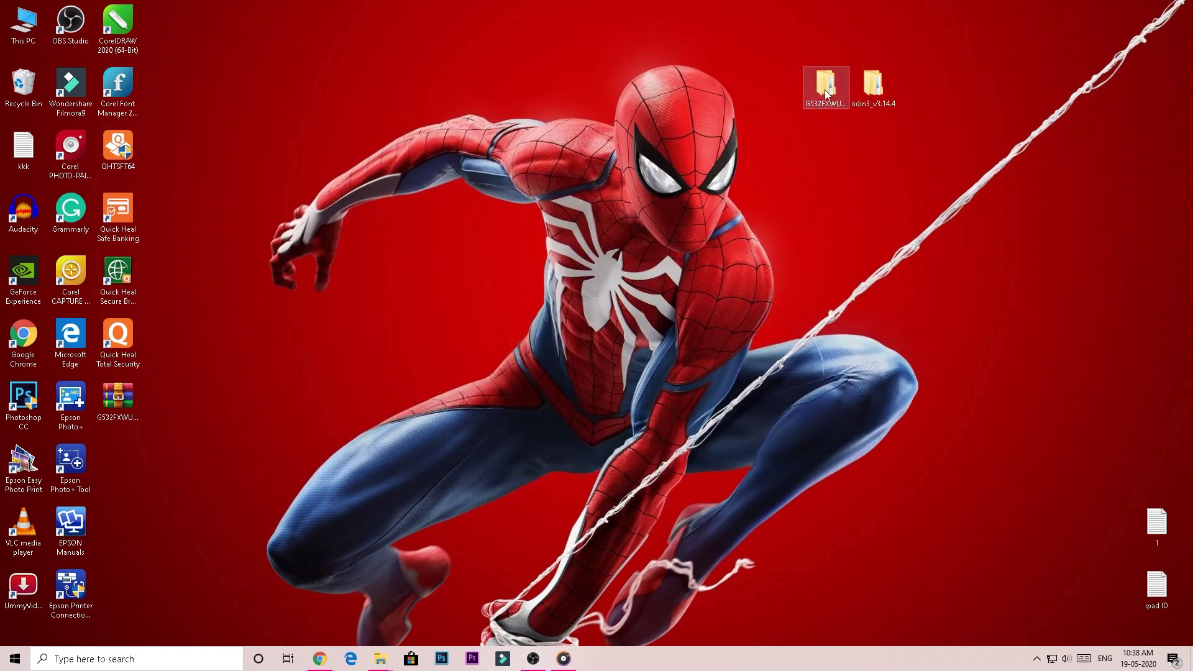
Launch the Odin3_v3.14.4 application from the desktop folder, acknowledge its account warning, and reposition the Odin window
{"action": "double_click", "coordinate": [872, 92]}
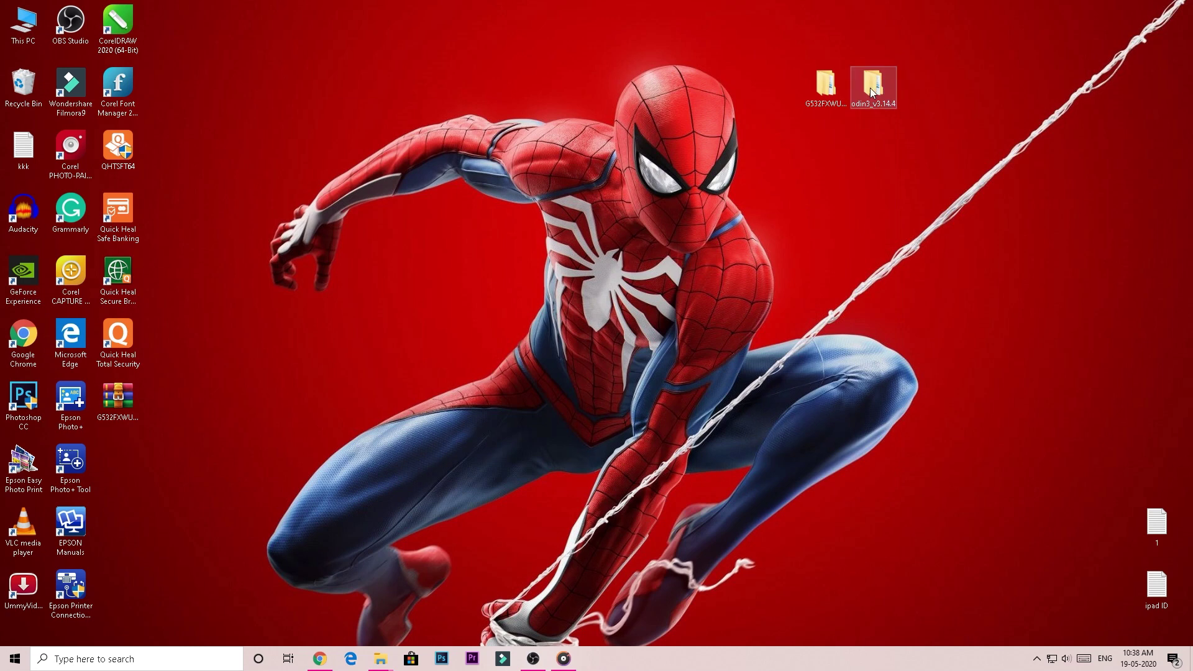
{"action": "double_click", "coordinate": [478, 271]}
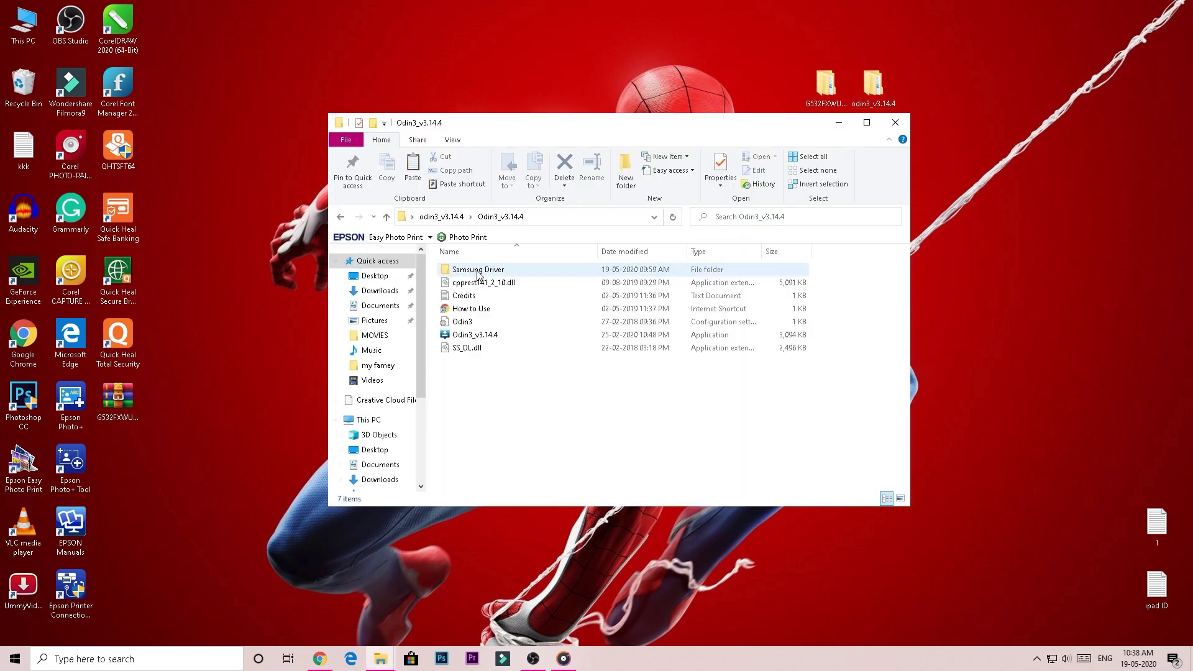
{"action": "double_click", "coordinate": [475, 338]}
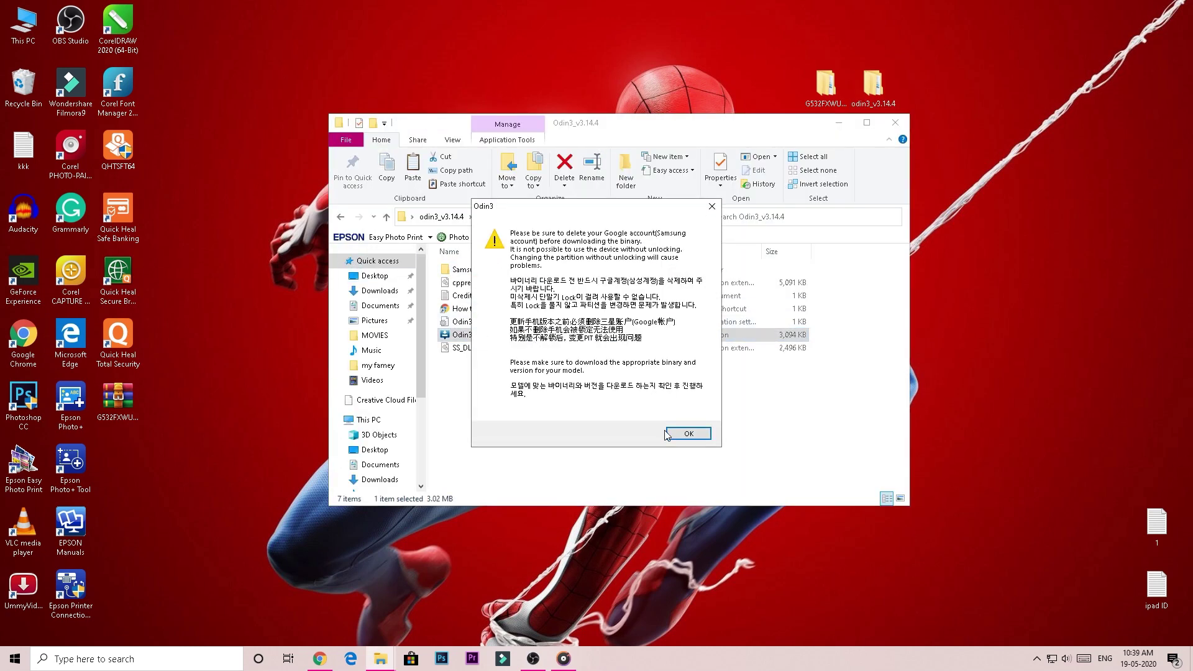
{"action": "left_click", "coordinate": [667, 433]}
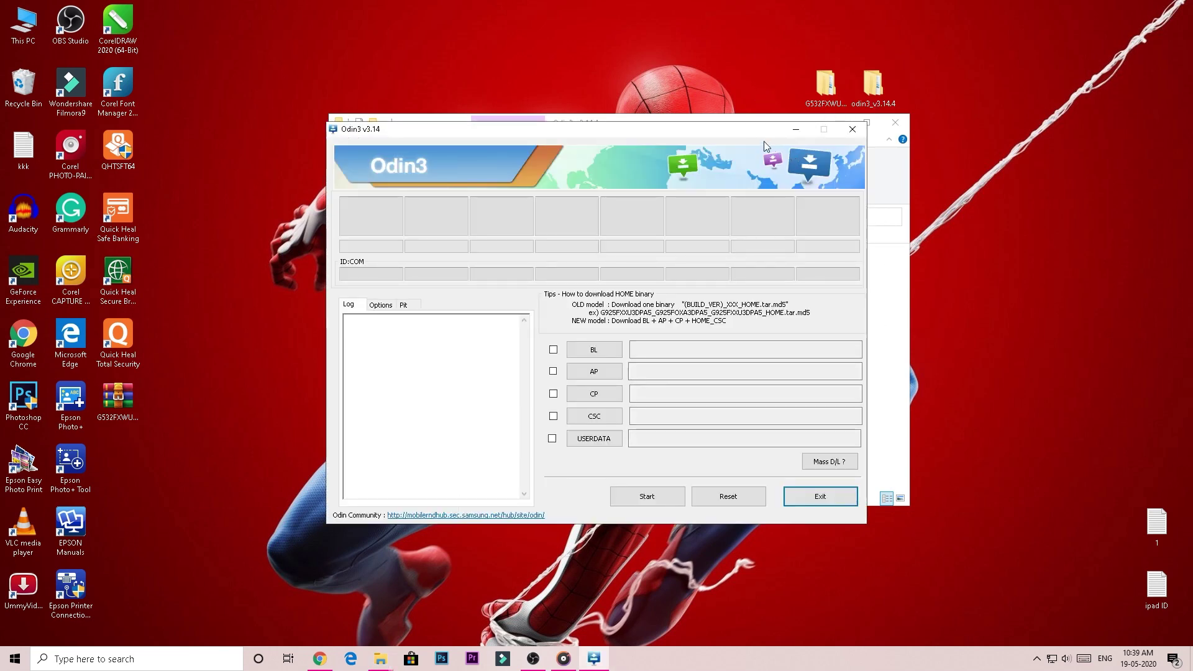
{"action": "left_click_drag", "start_coordinate": [748, 132], "coordinate": [700, 87]}
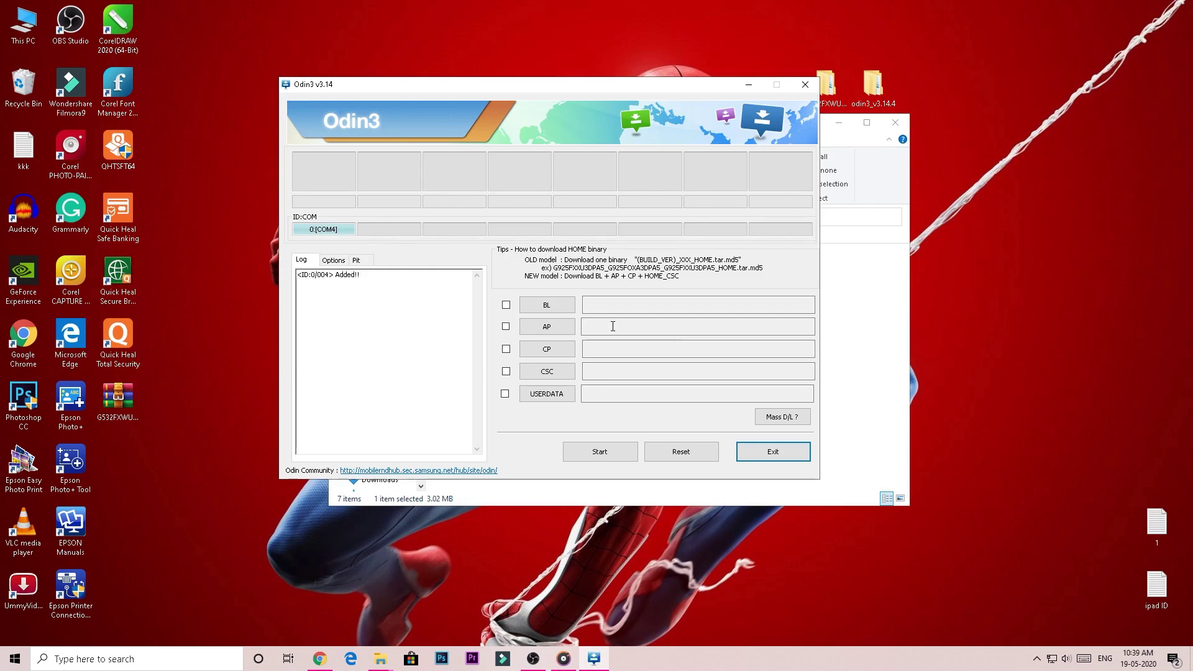
Load the BL_G532FXWU1AQG5 file from the desktop firmware folder's Firmware subfolder into Odin's BL slot
{"action": "left_click", "coordinate": [545, 305]}
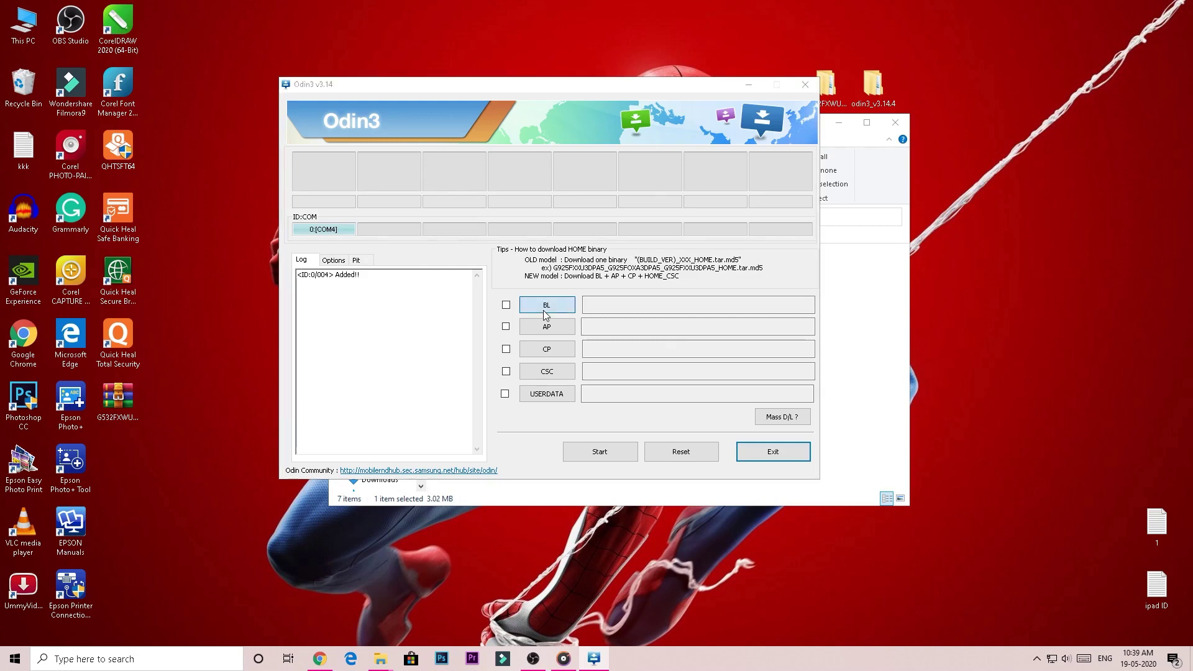
{"action": "left_click", "coordinate": [393, 241]}
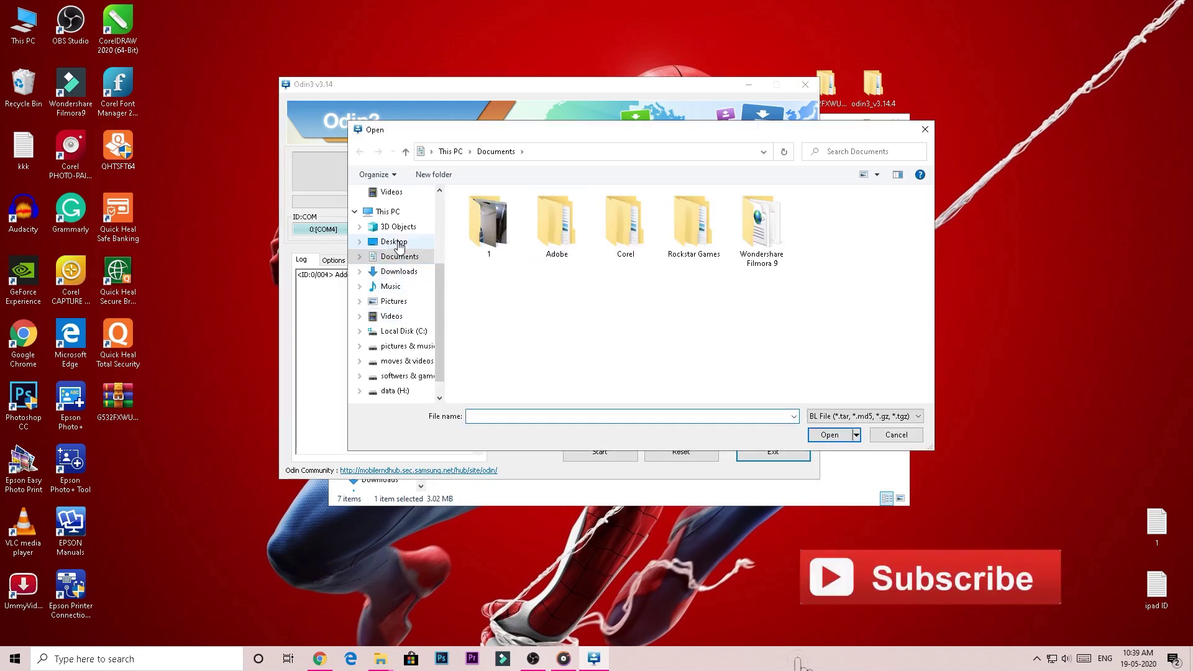
{"action": "double_click", "coordinate": [498, 222]}
{"action": "double_click", "coordinate": [523, 210]}
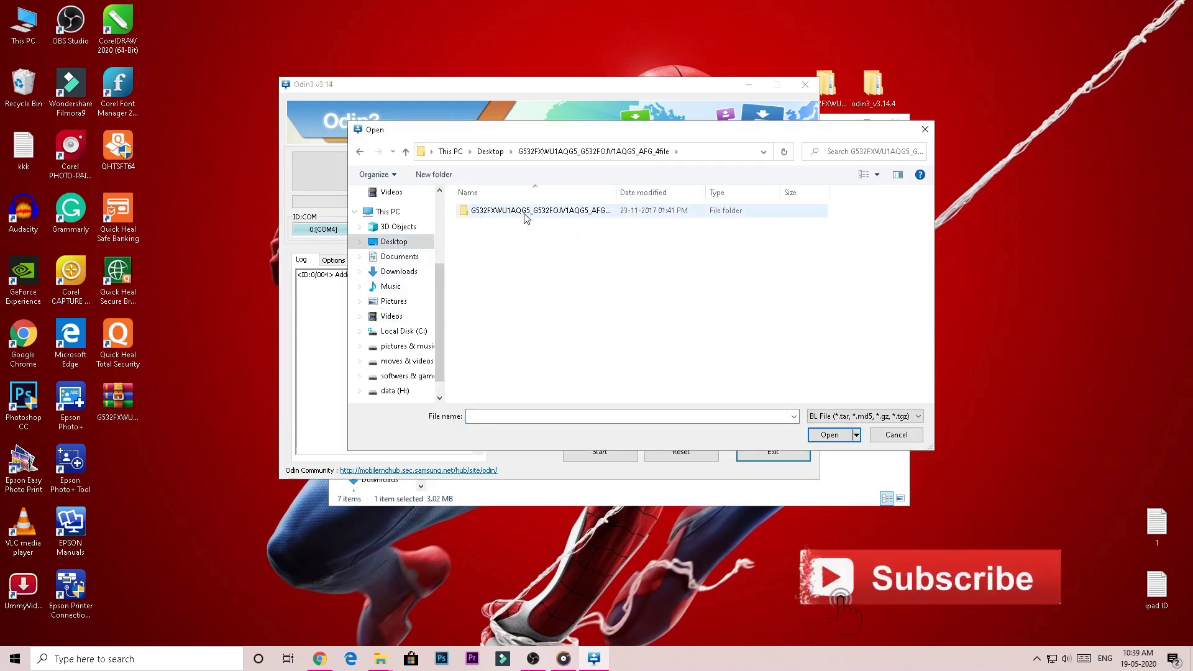
{"action": "double_click", "coordinate": [520, 223]}
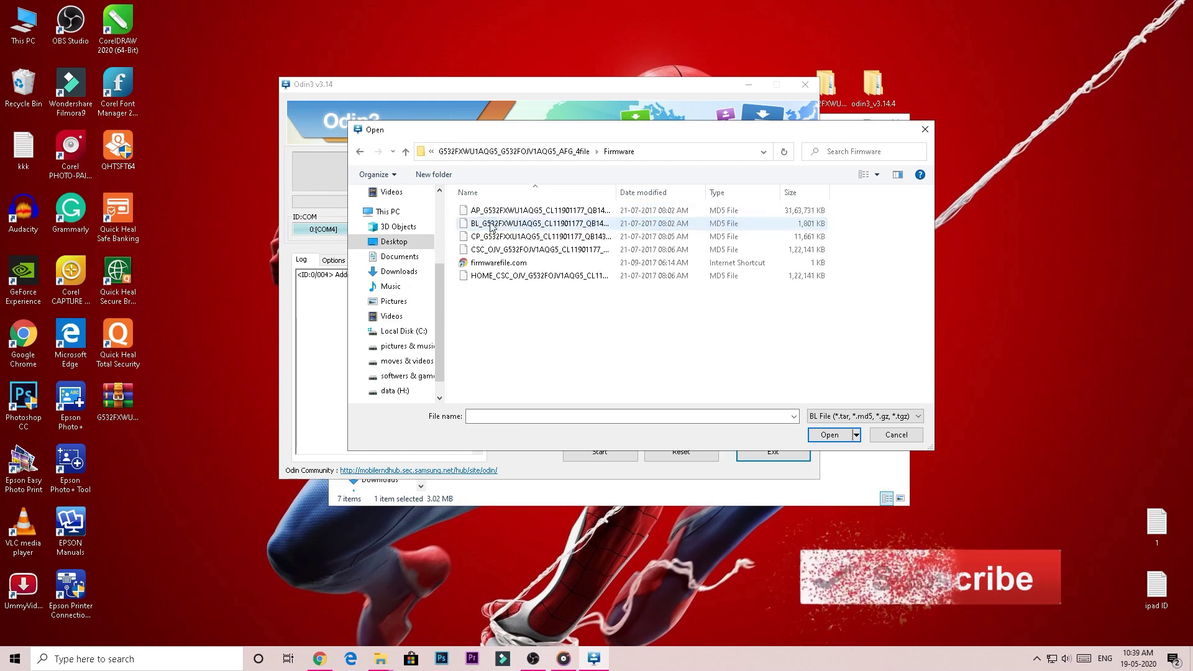
{"action": "left_click", "coordinate": [519, 224]}
{"action": "left_click", "coordinate": [835, 435]}
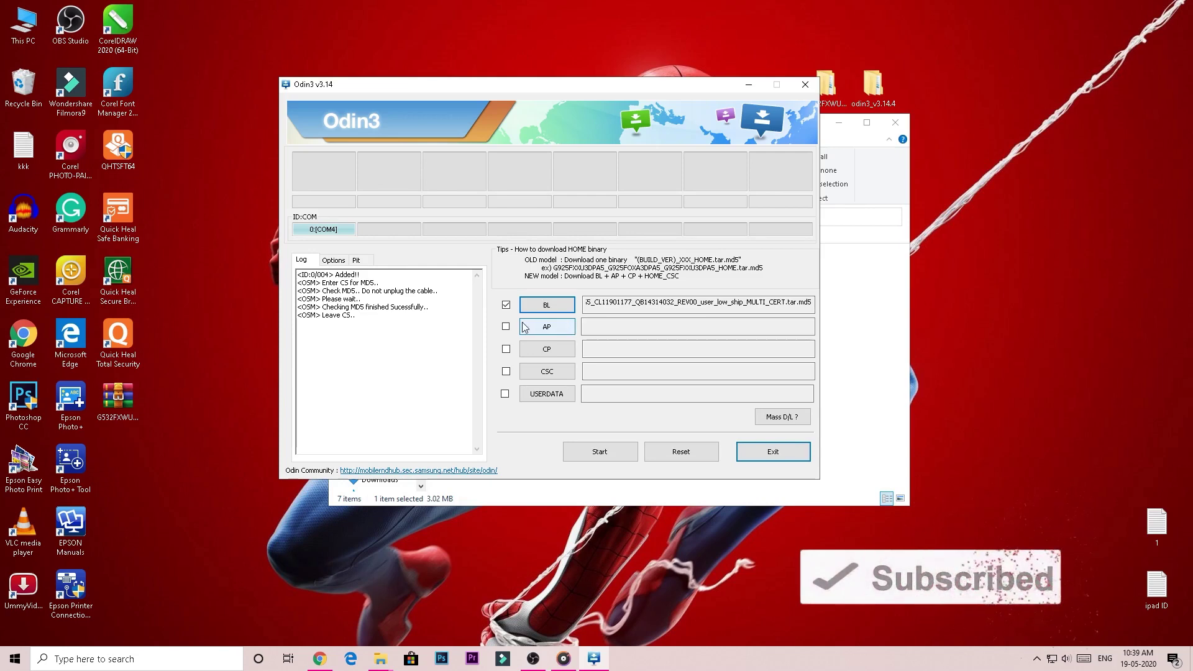
Load the AP_G532FXWU1AQG5 file from the Firmware folder into Odin's AP slot
{"action": "left_click", "coordinate": [563, 328]}
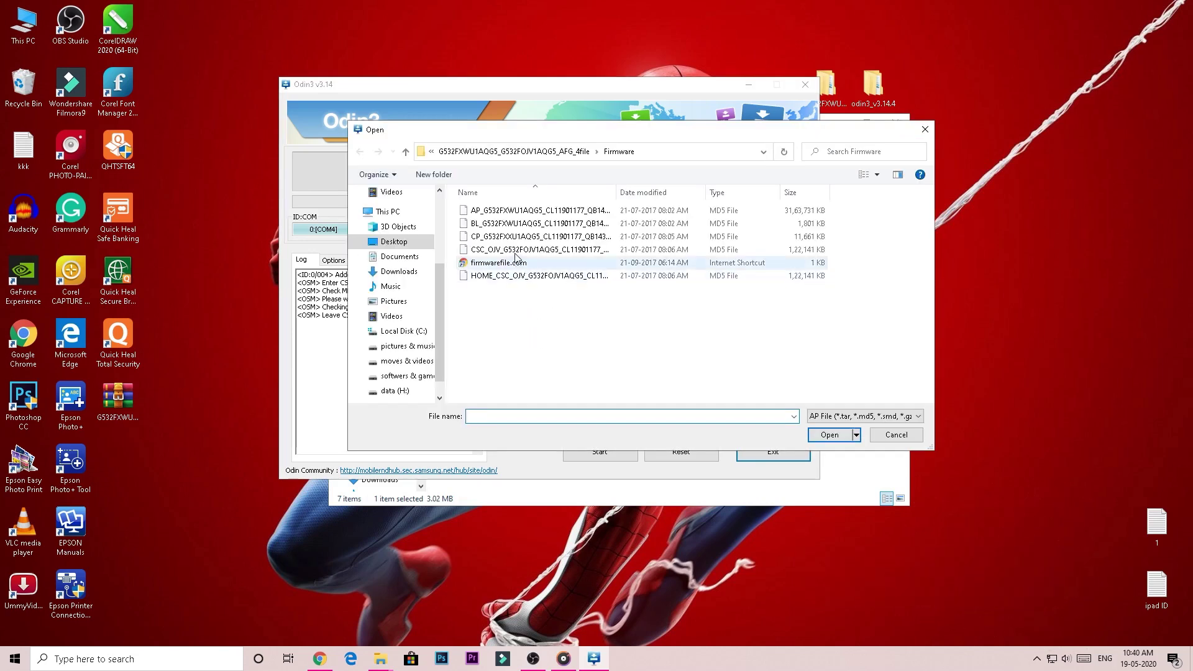
{"action": "left_click", "coordinate": [513, 210]}
{"action": "left_click", "coordinate": [829, 435]}
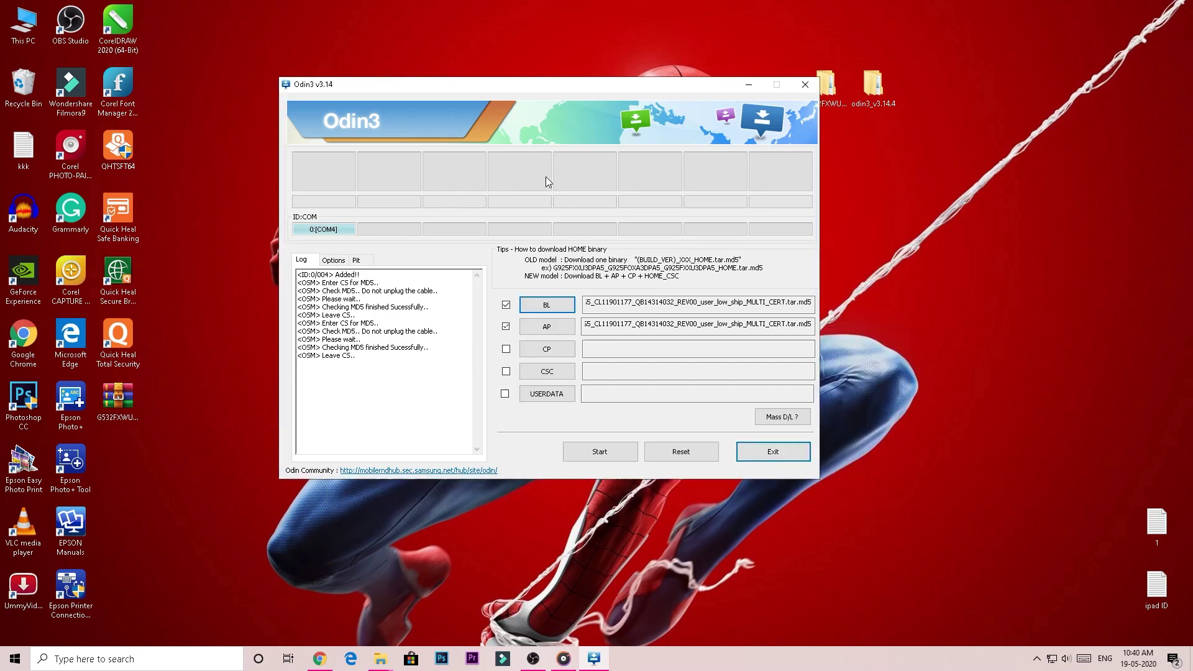
Load the CP_G532FXXU1AQG5 file from the Firmware folder into Odin's CP slot
{"action": "left_click", "coordinate": [561, 353]}
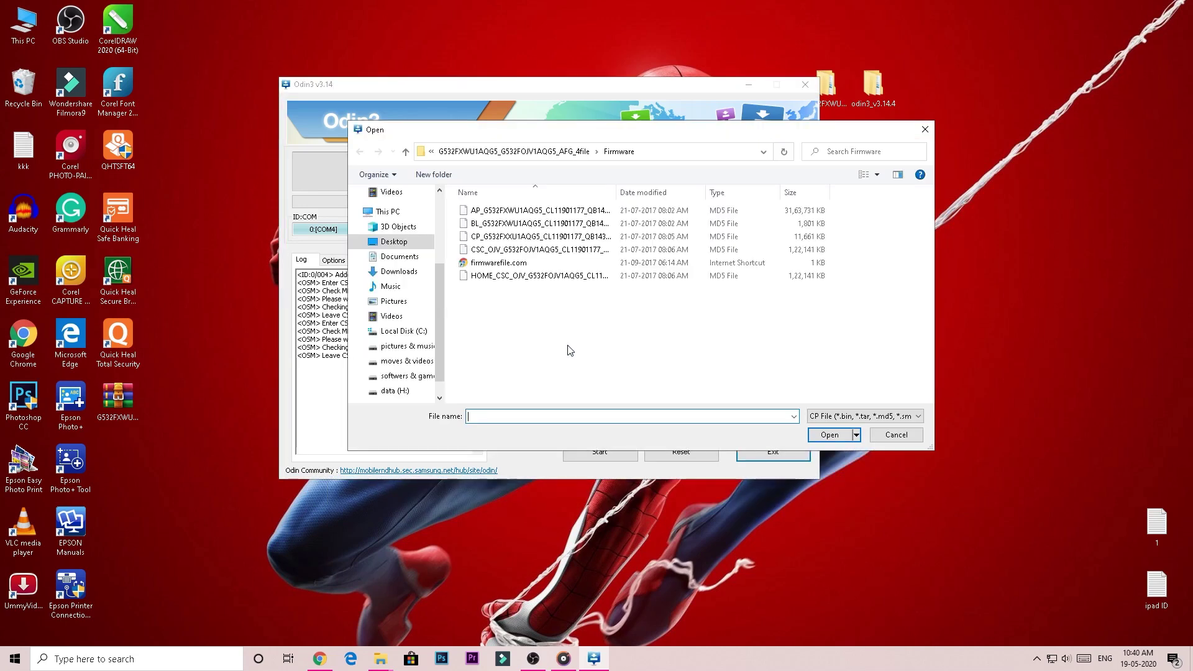
{"action": "left_click", "coordinate": [540, 236]}
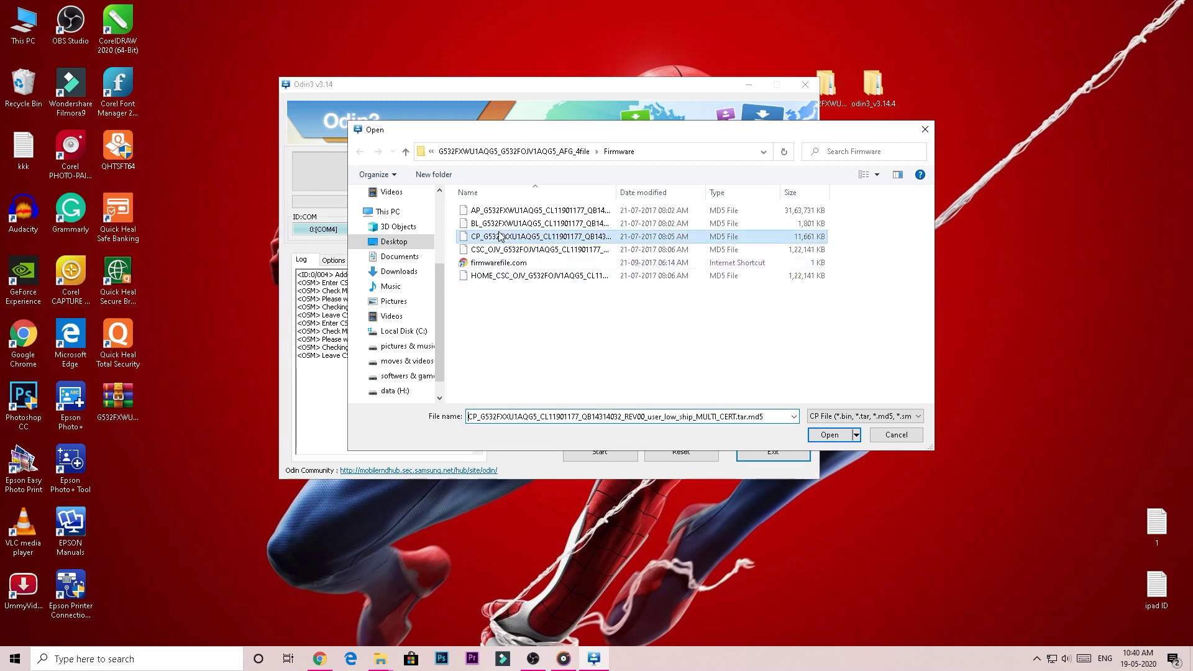
{"action": "left_click", "coordinate": [831, 436]}
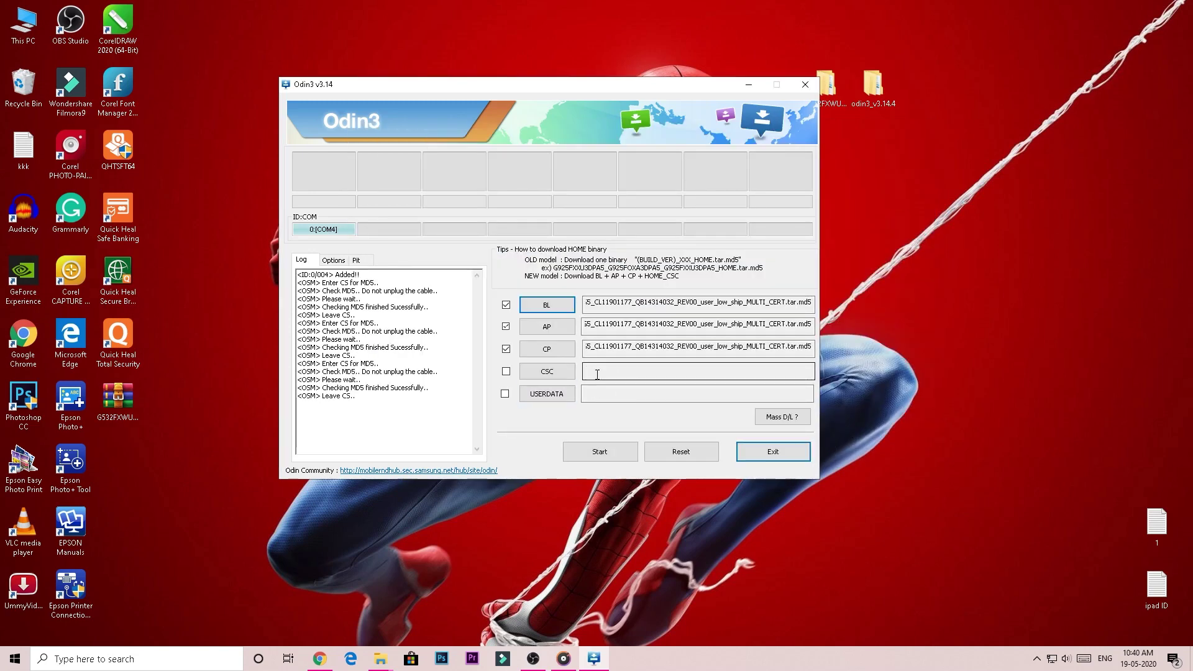
Load the CSC_OJV_G532FOJV1AQG5 file from the Firmware folder into Odin's CSC slot
{"action": "left_click", "coordinate": [562, 378]}
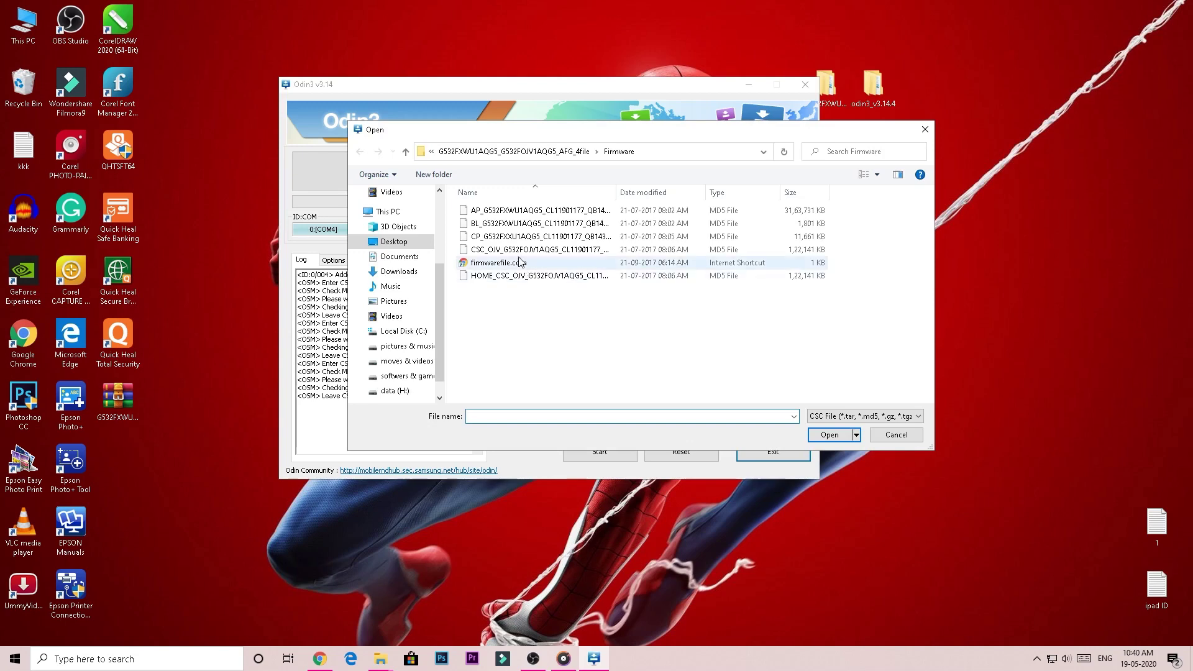
{"action": "left_click", "coordinate": [516, 249]}
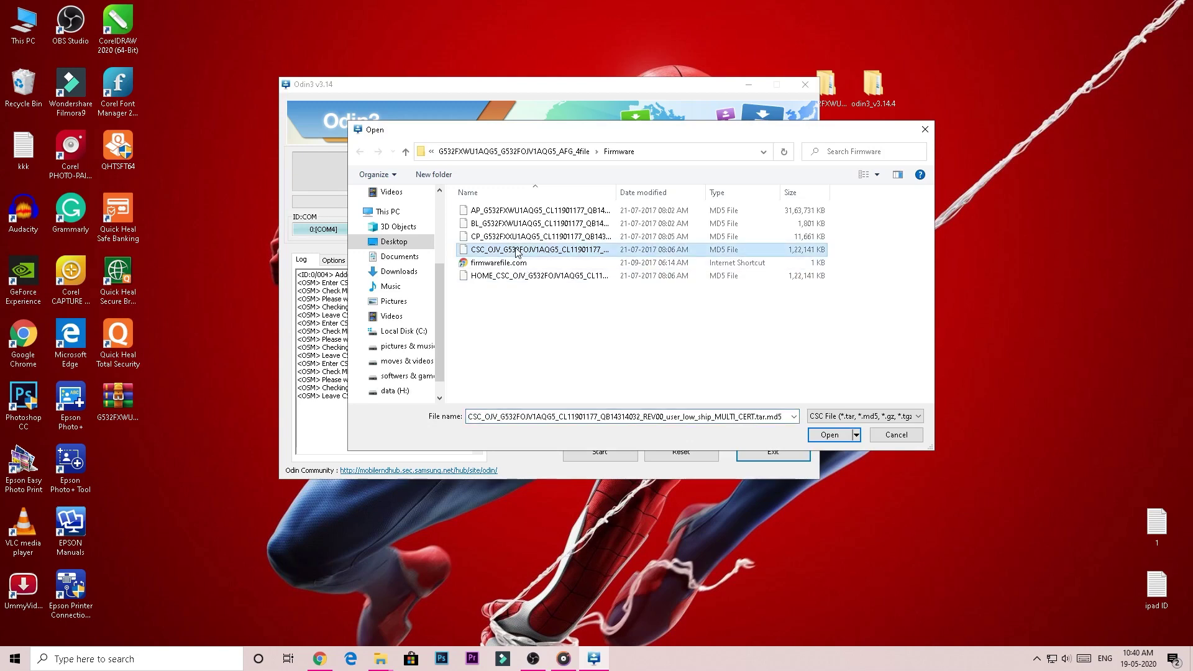
{"action": "left_click", "coordinate": [839, 439]}
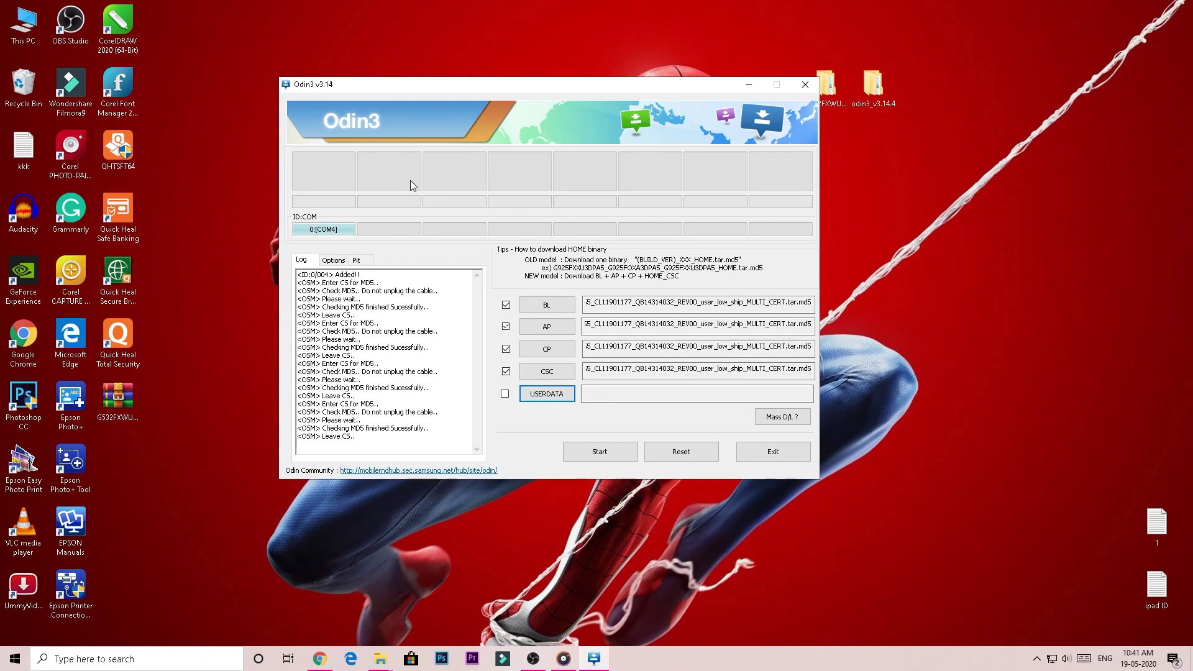
Start flashing the loaded BL, AP, CP and CSC firmware files to the connected phone
{"action": "left_click", "coordinate": [609, 453]}
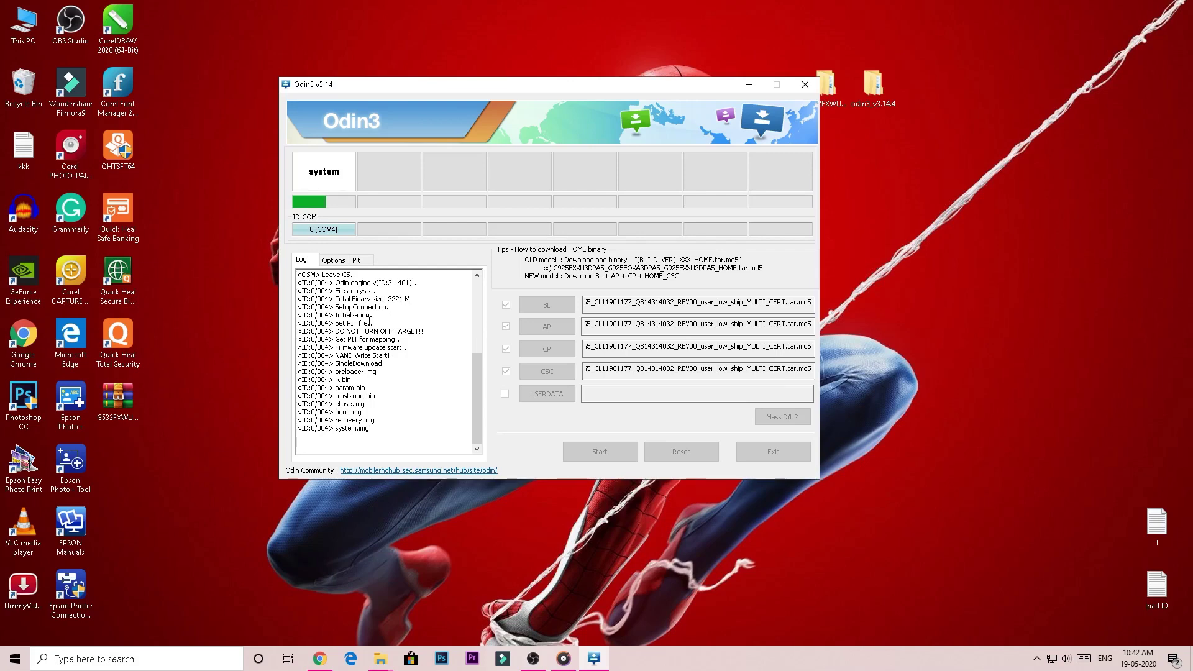
{"action": "key", "text": "Tab"}
{"action": "key", "text": "Tab"}
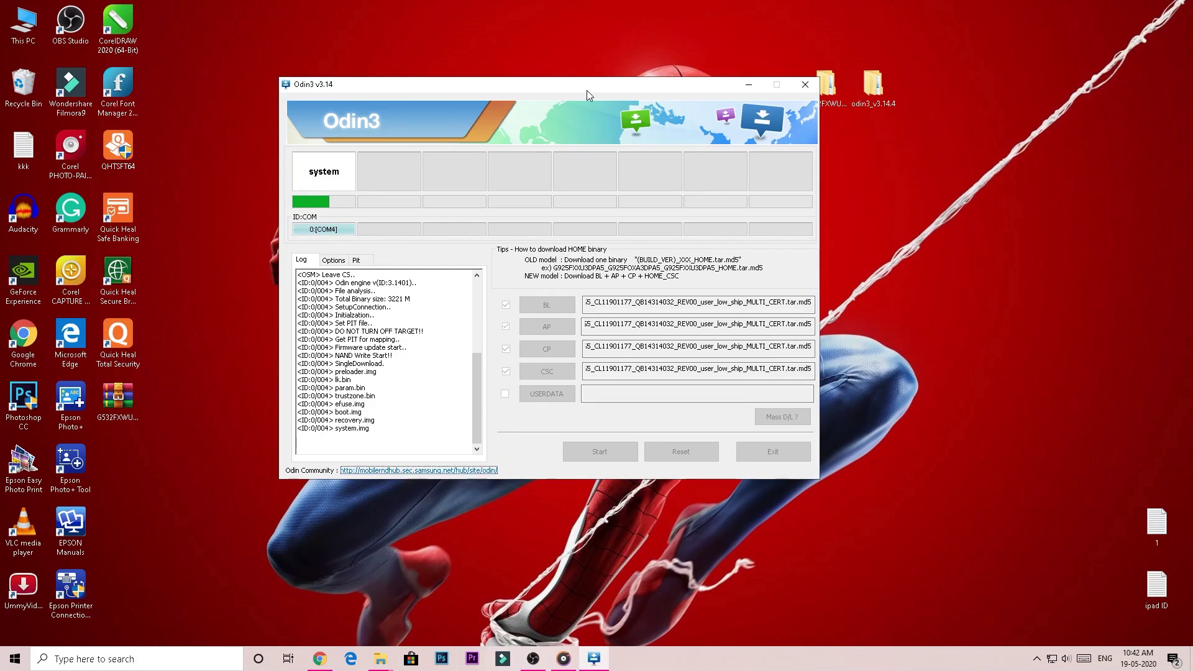